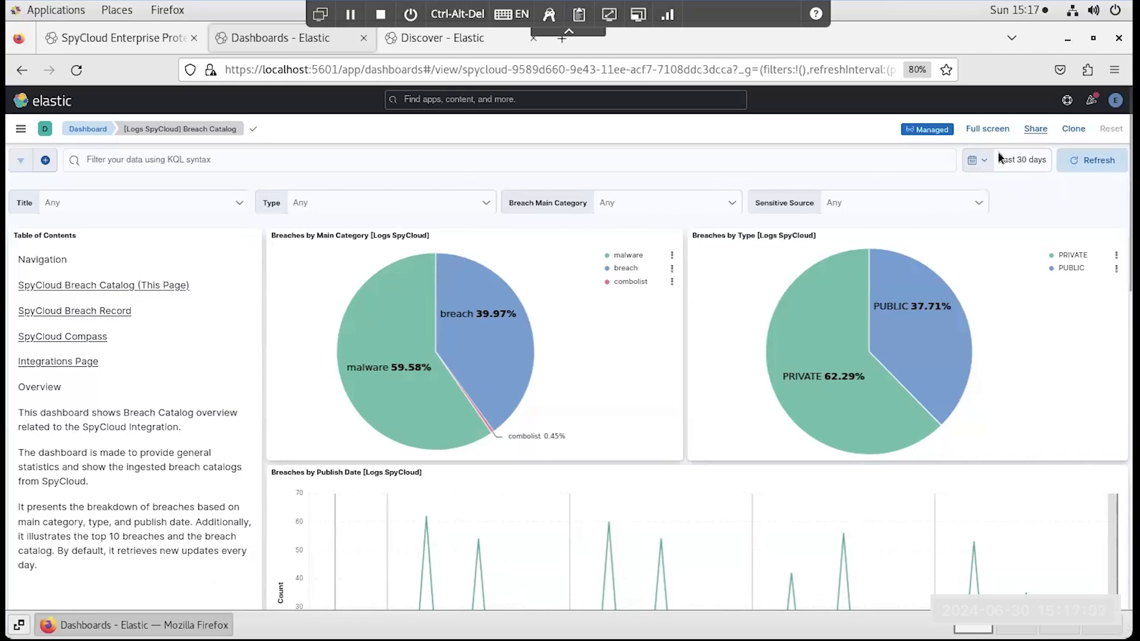
- Set the Breach Catalog time range to the last 10 years and filter the breaches by the title LinkedIn
left_click(975, 162)
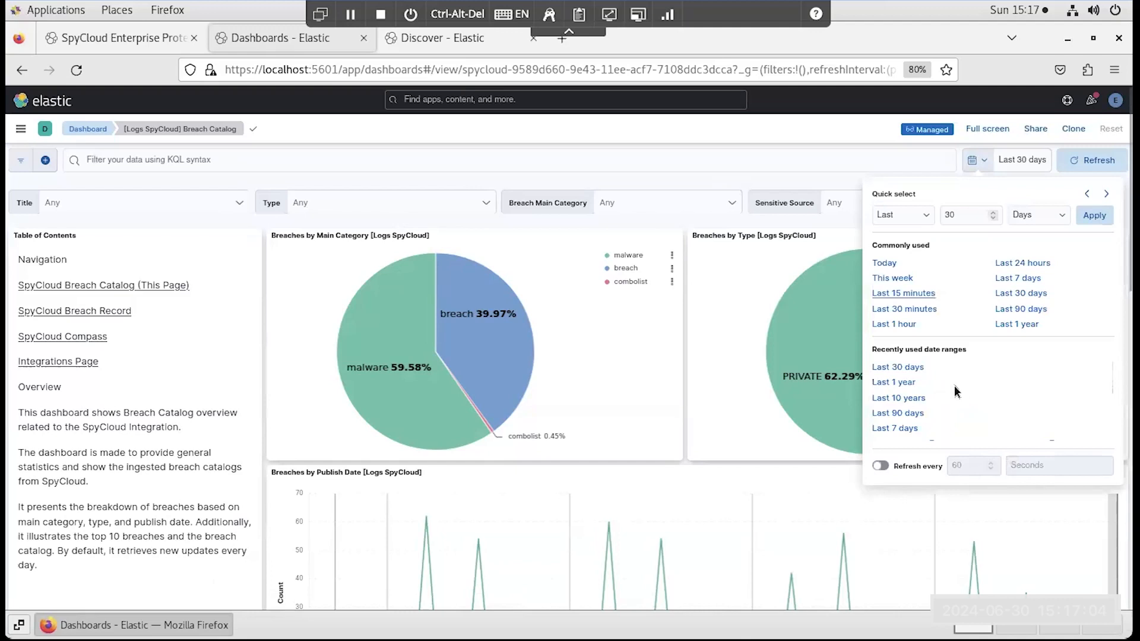
left_click(902, 399)
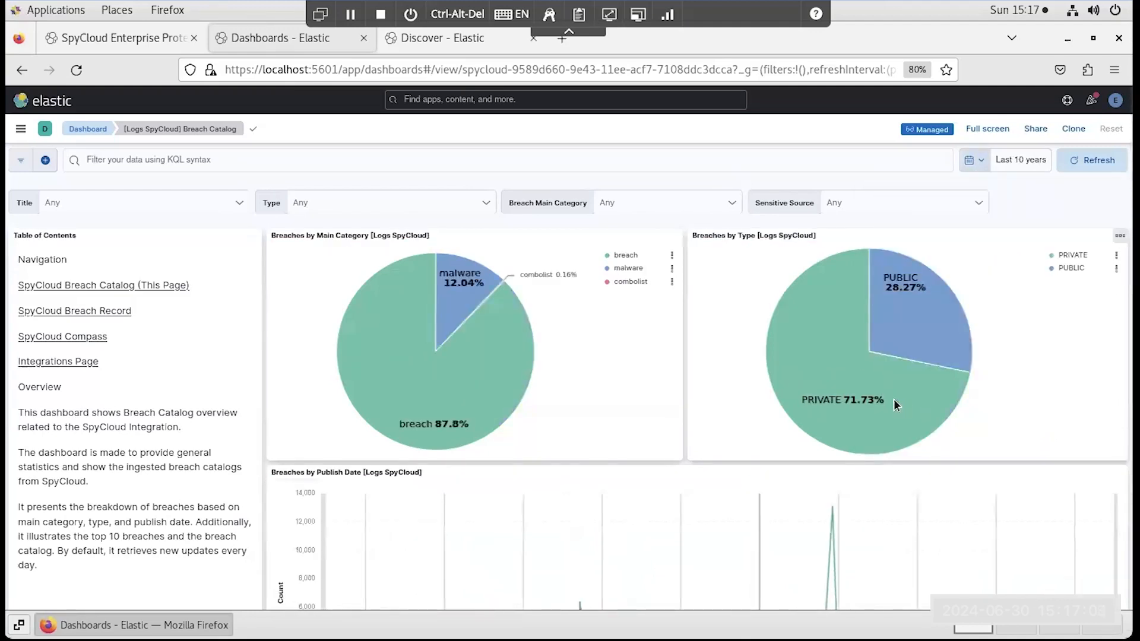
left_click(138, 204)
type("Linkedin")
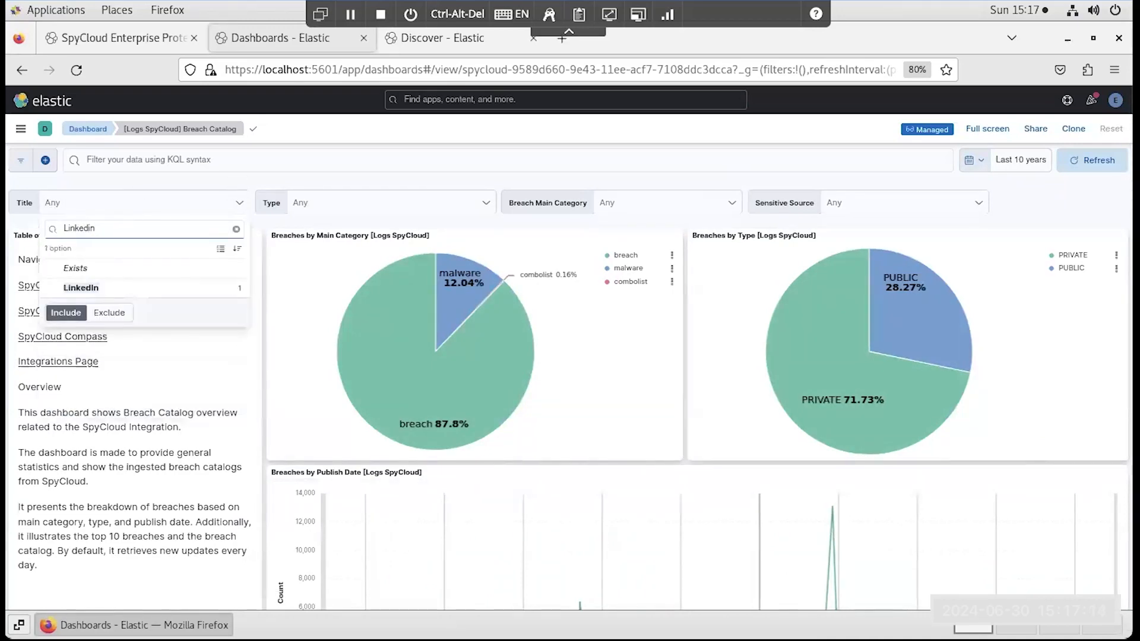
left_click(112, 288)
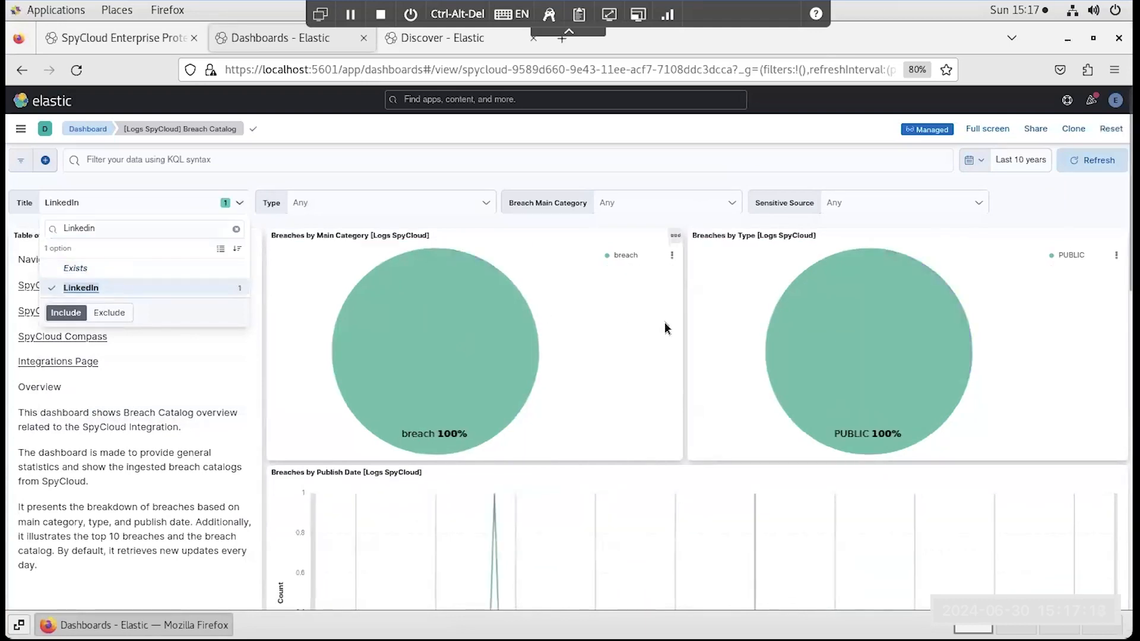
scroll(665, 326, "down", 2)
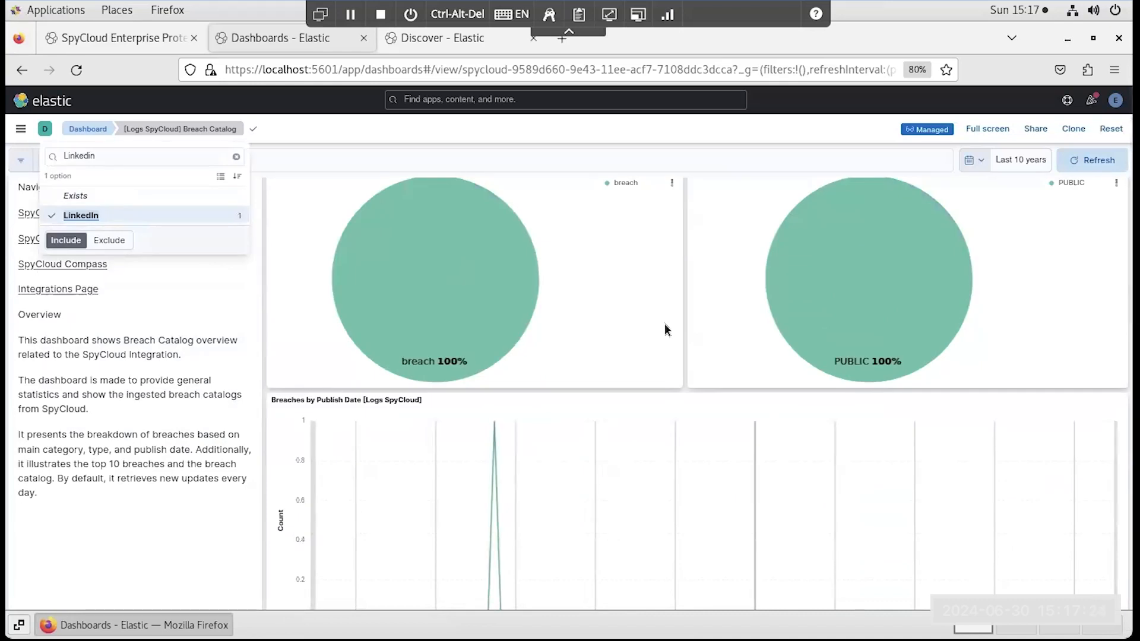
scroll(665, 323, "up", 2)
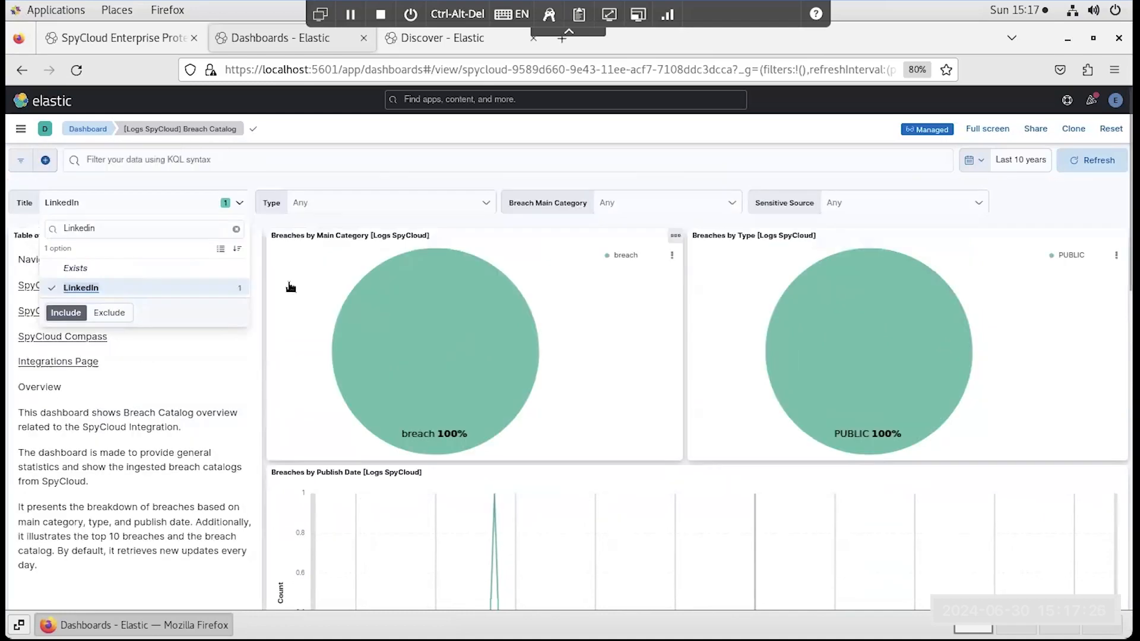
- Replace the LinkedIn title filter with LummaC2 Stealer and review the filtered breach charts and top breaches table
left_click(52, 290)
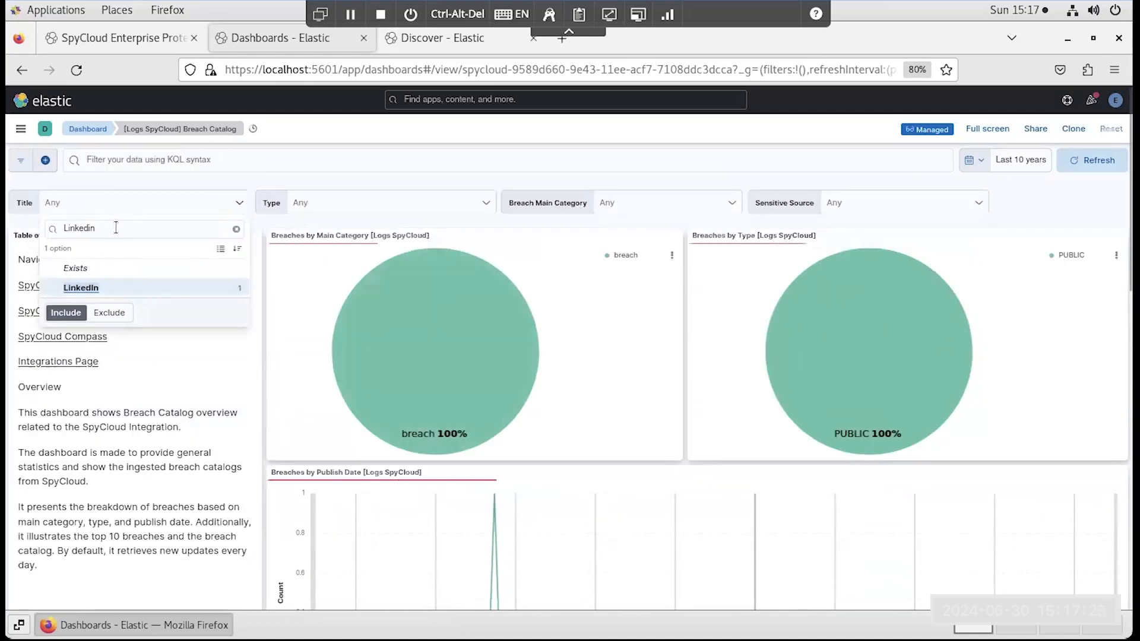
left_click(86, 229)
key("ctrl+a")
type("Lumma")
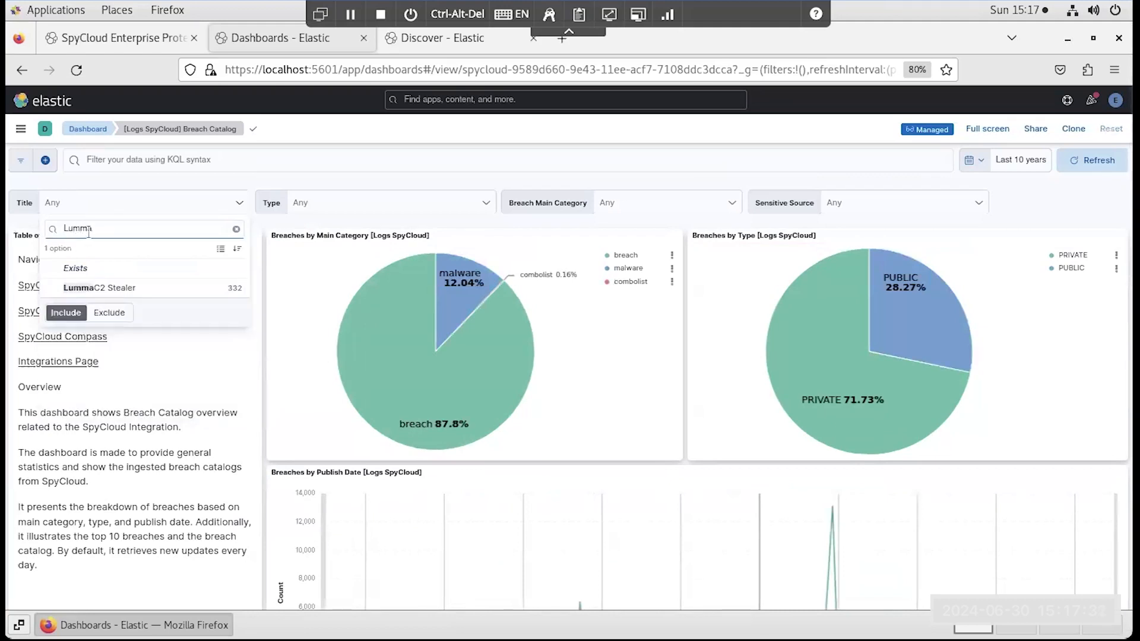
left_click(83, 290)
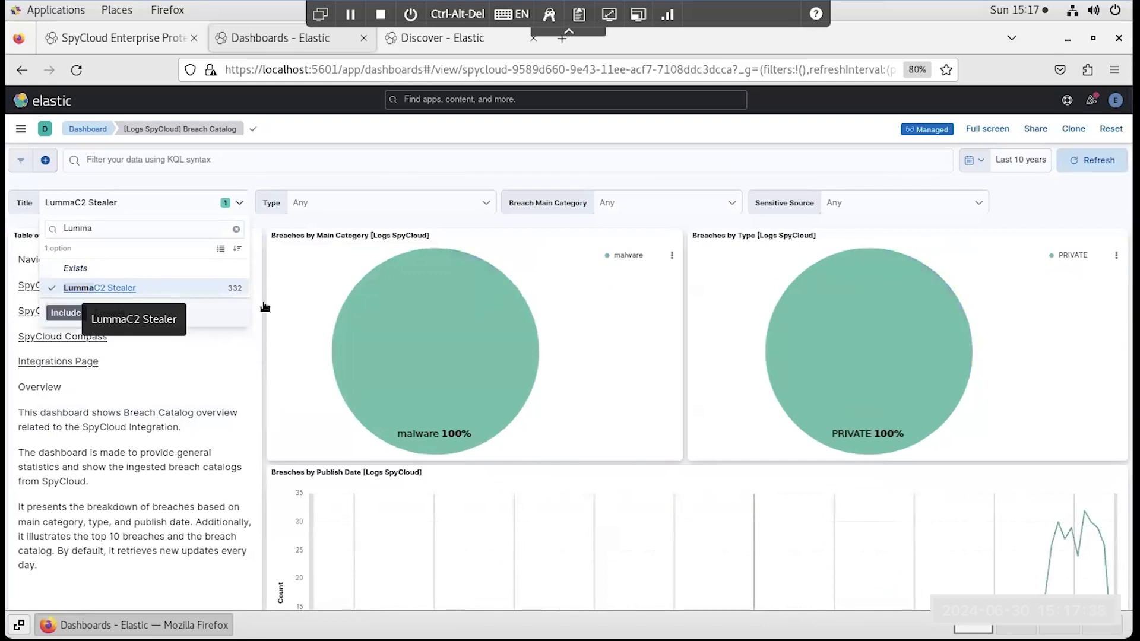
scroll(854, 342, "down", 2)
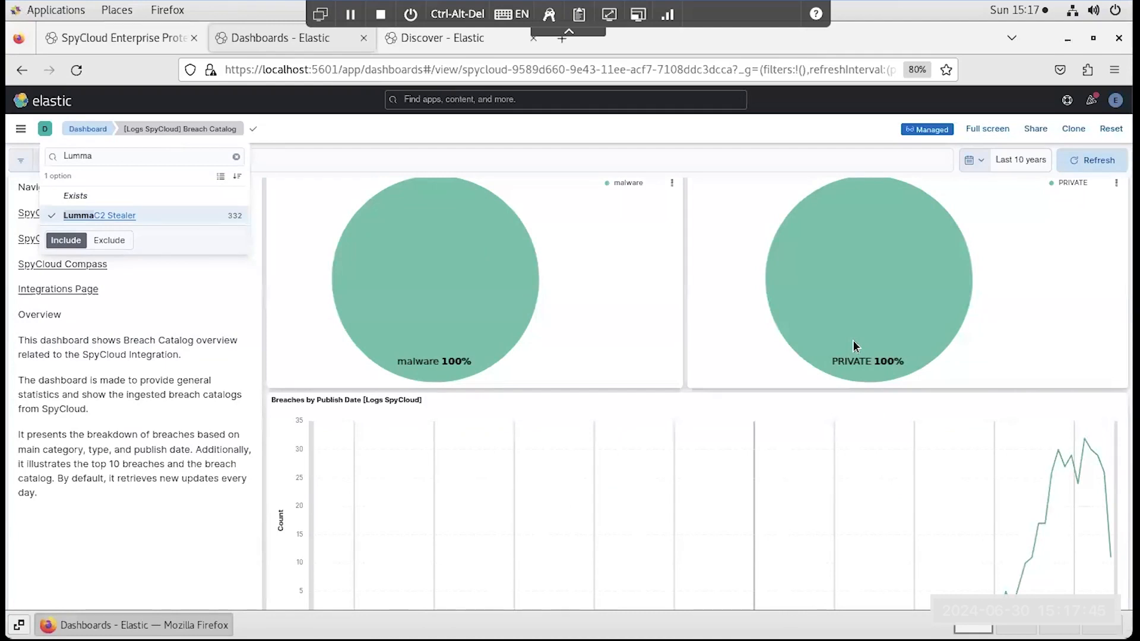
scroll(853, 341, "down", 8)
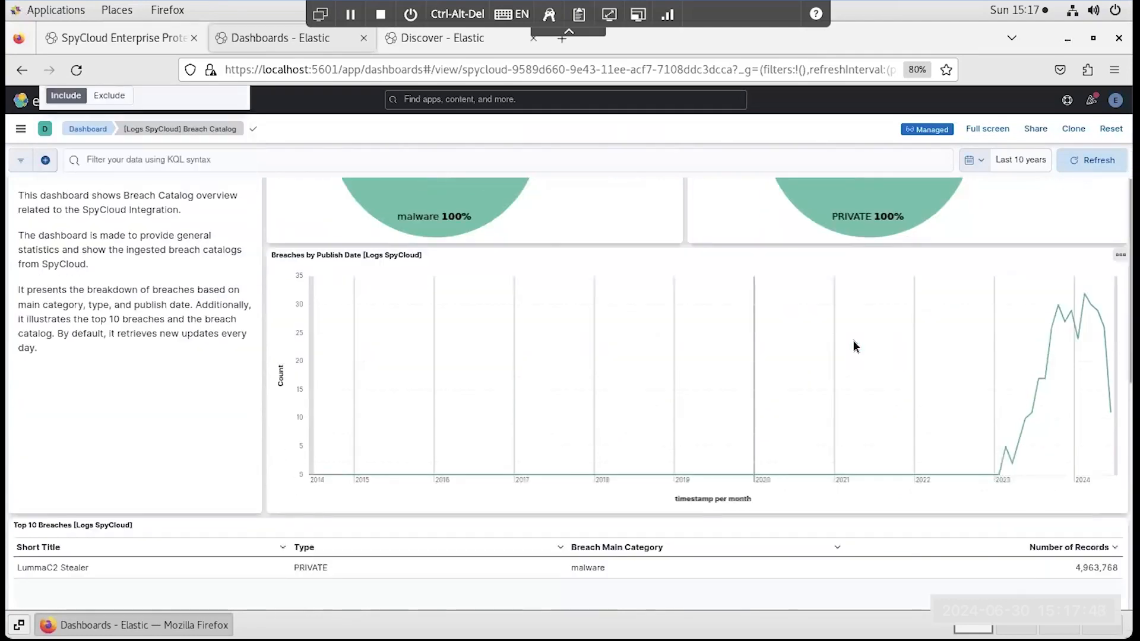
scroll(854, 347, "up", 2)
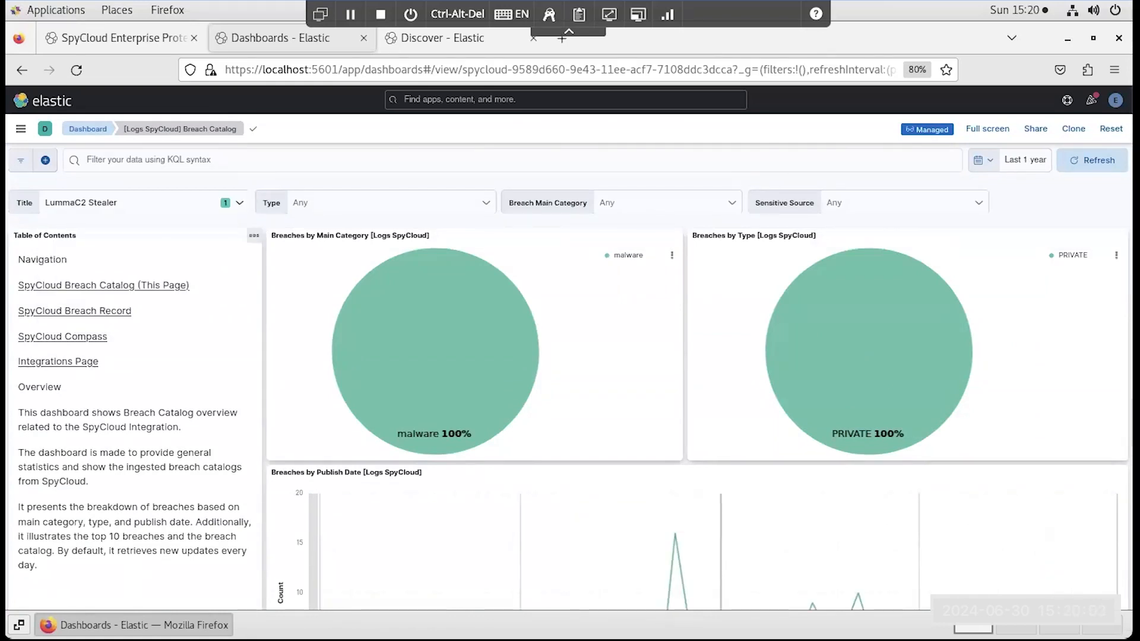
- Open the SpyCloud Breach Record dashboard and set its time range to the last 30 days
left_click(87, 311)
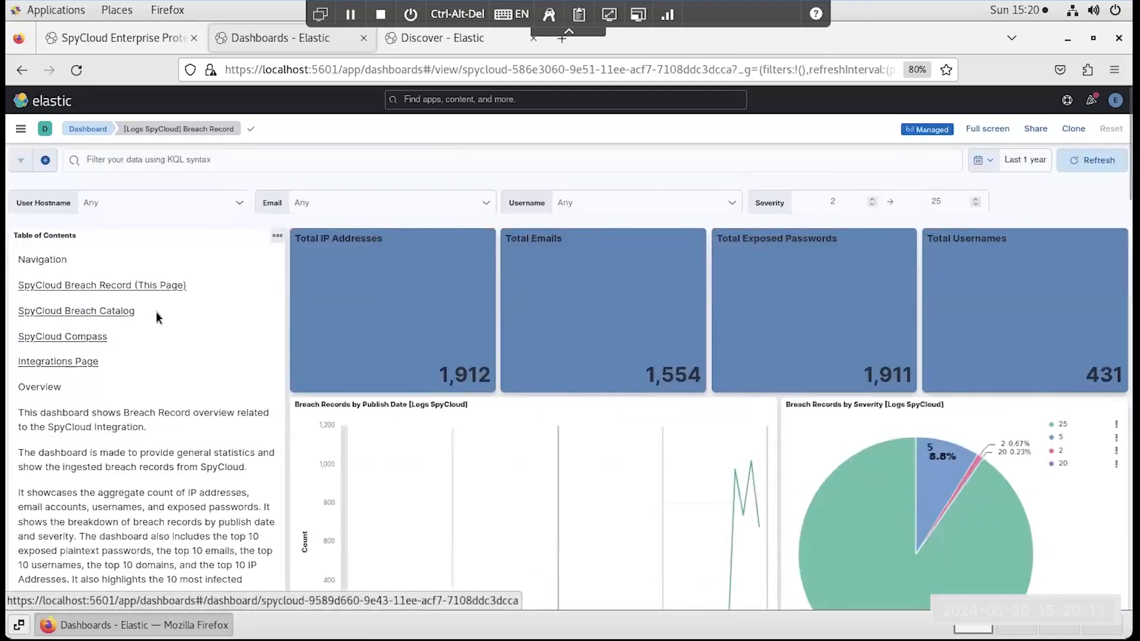
left_click(982, 161)
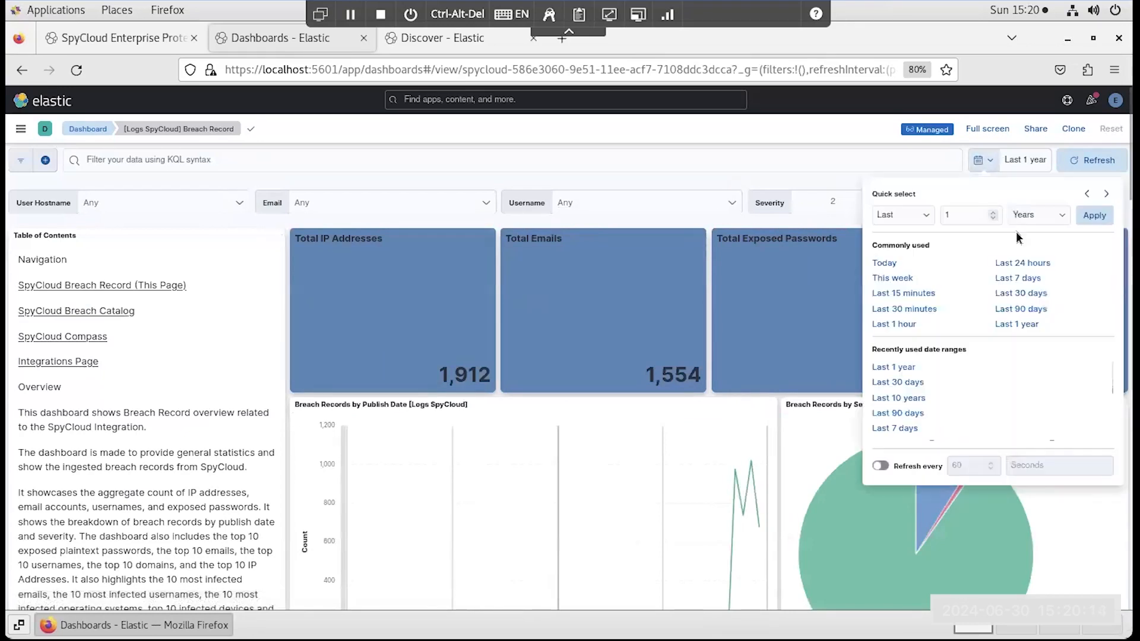
left_click(1022, 294)
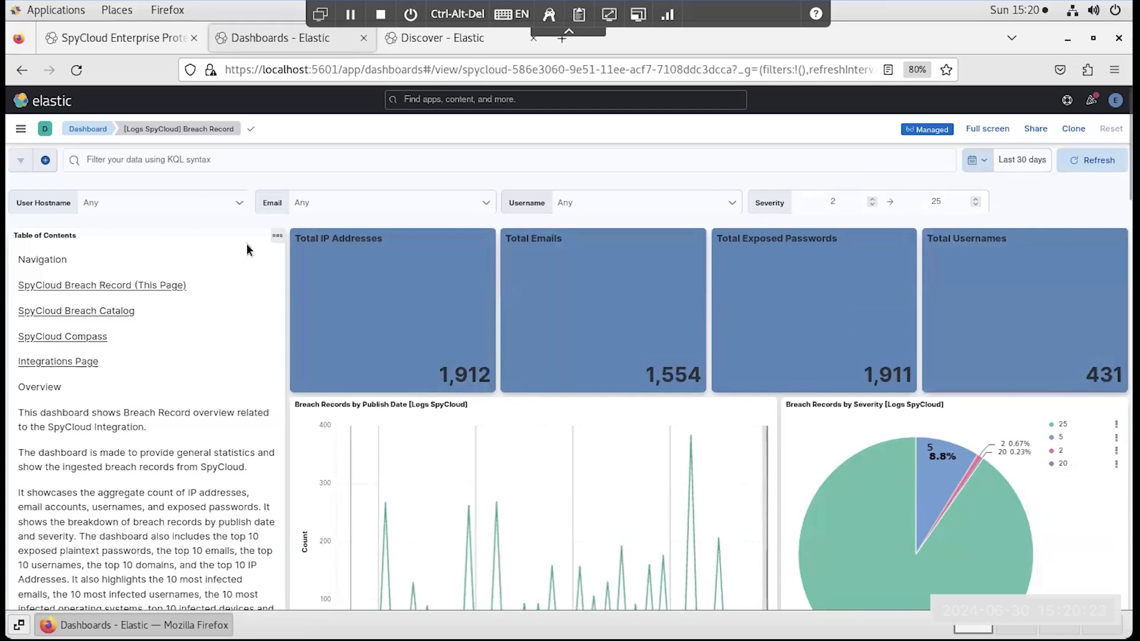
- Filter the breach records by the user hostname DESKTOP-JLOUQTT, found by searching for "desktop-J"
left_click(237, 203)
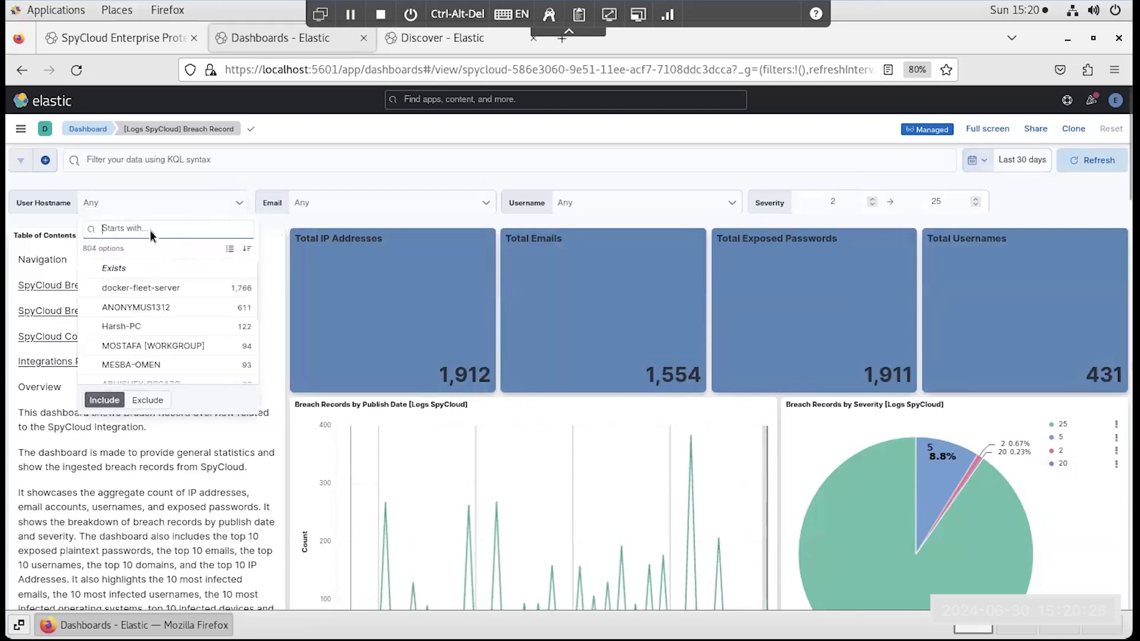
type("desktop-J")
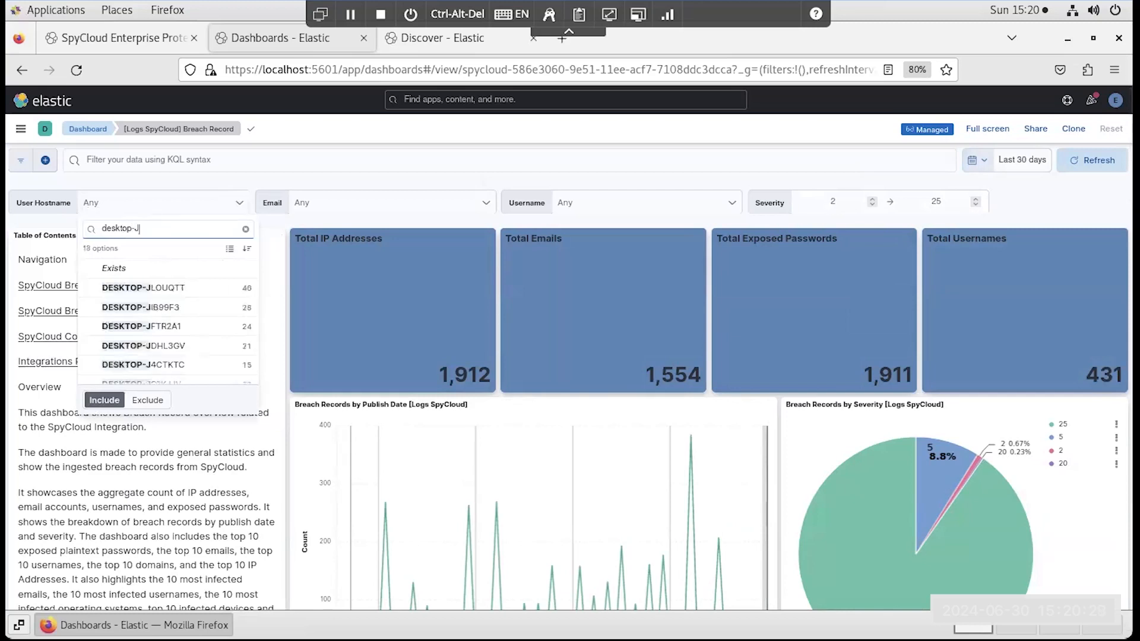
left_click(94, 288)
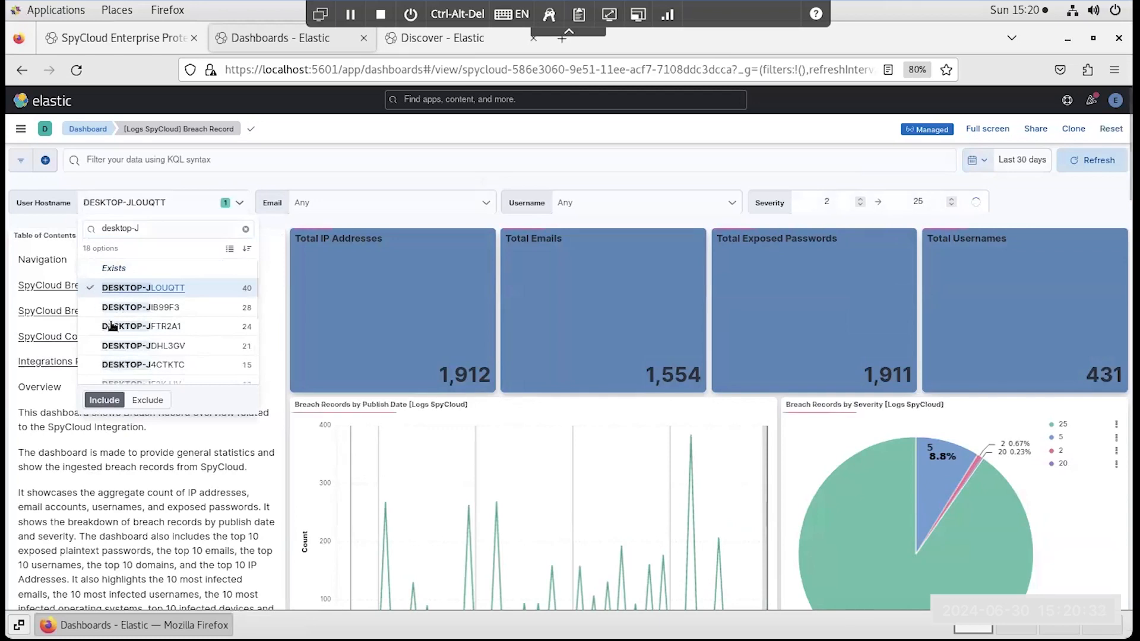
left_click(288, 184)
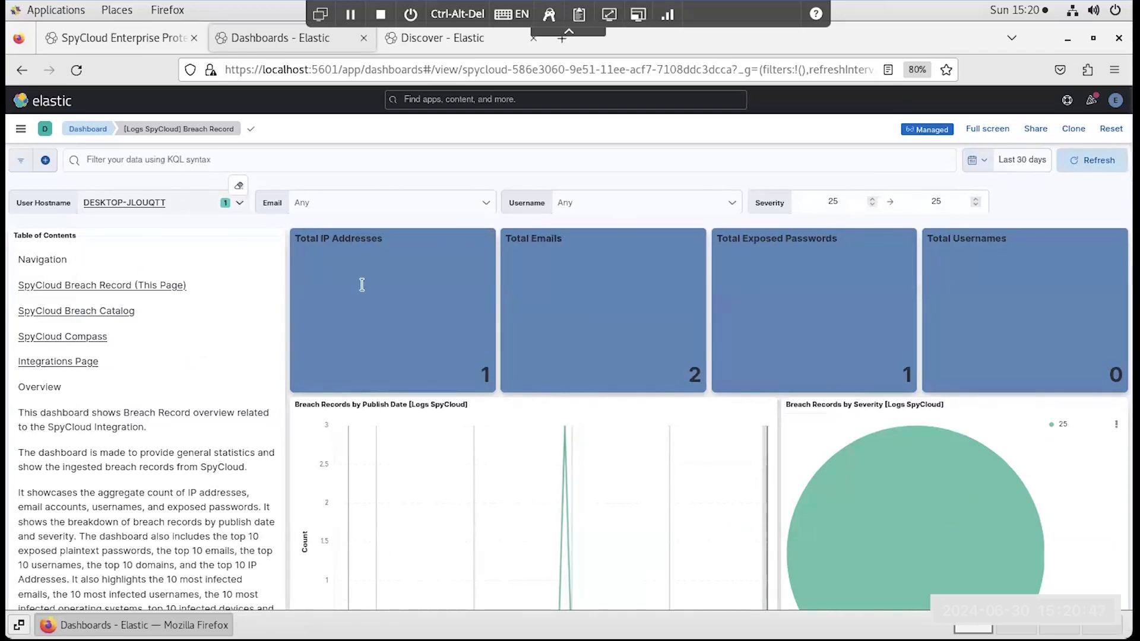
- Copy the spycloud.breach_record.log_id value of a record in the Infected Device Details table
scroll(512, 373, "down", 6)
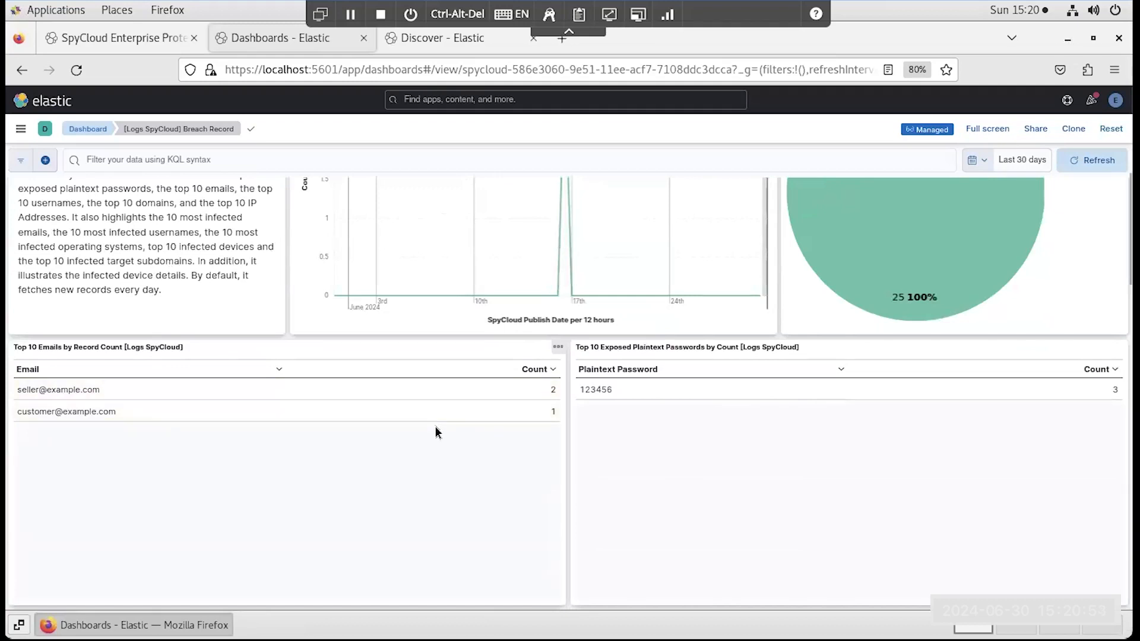
scroll(437, 426, "down", 2)
scroll(511, 441, "down", 6)
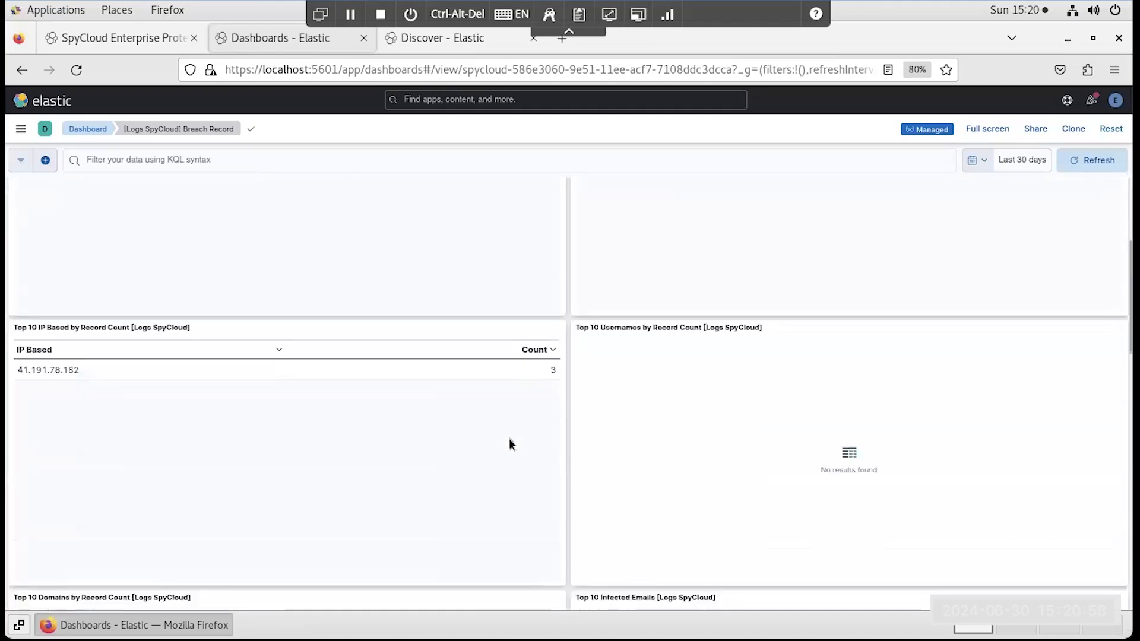
scroll(507, 438, "down", 14)
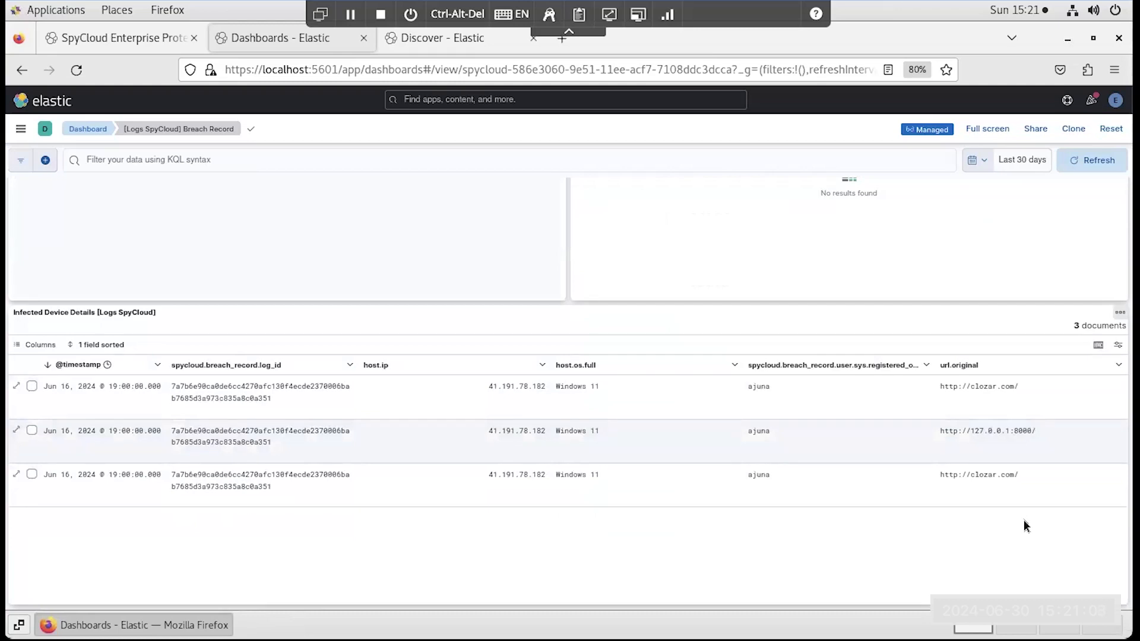
mouse_move(349, 503)
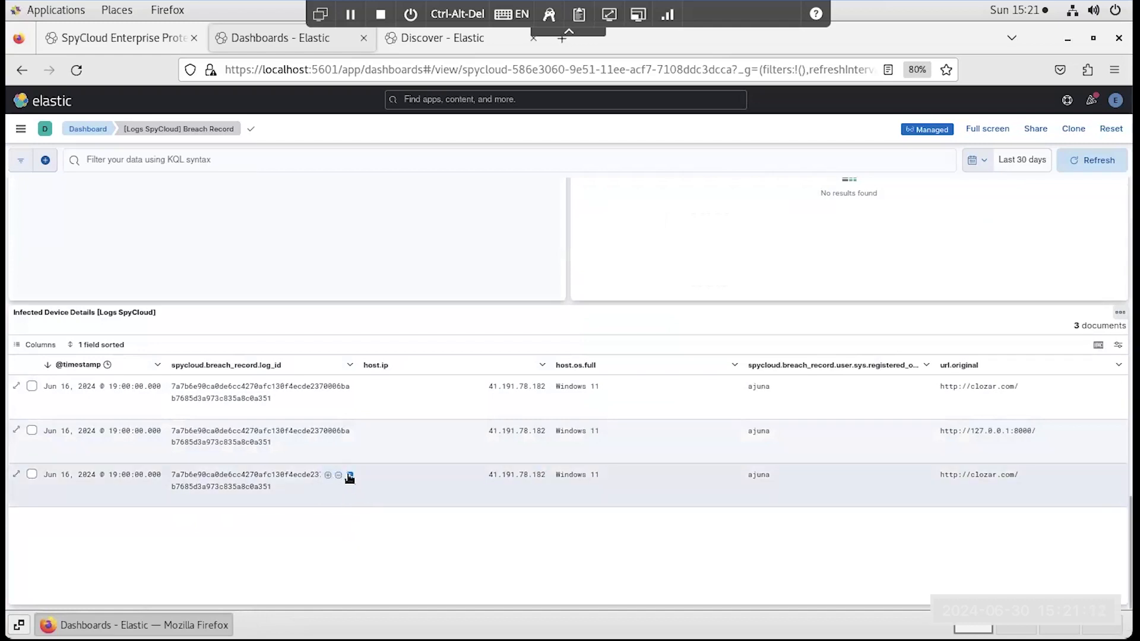
left_click(350, 477)
left_click(189, 577)
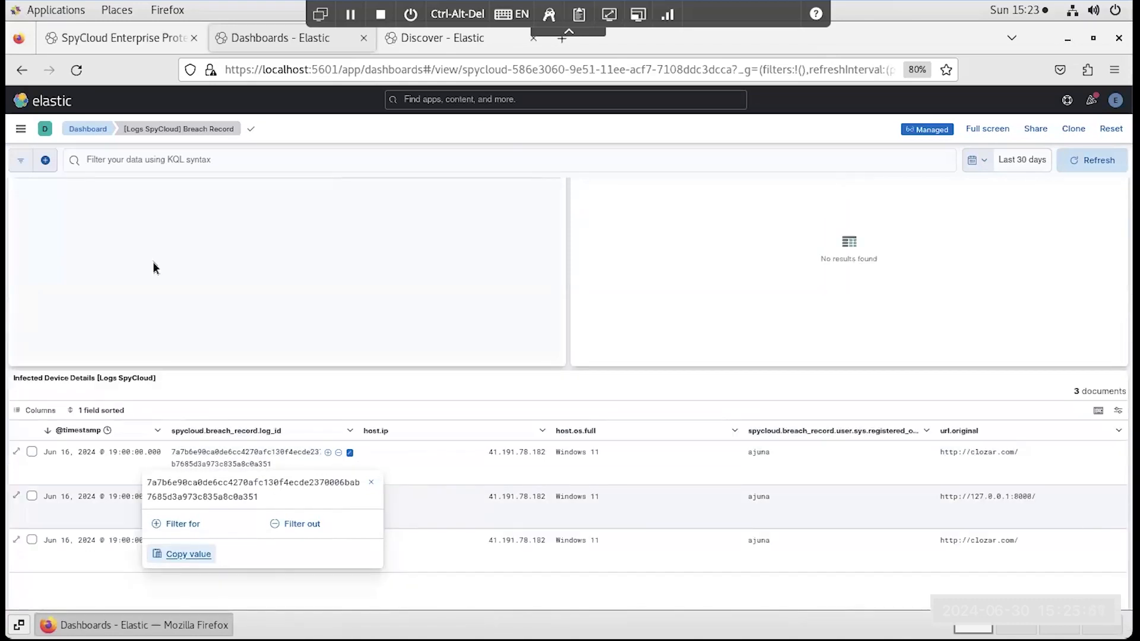
- Open the SpyCloud Compass dashboard and filter it by the copied log ID
scroll(153, 267, "up", 15)
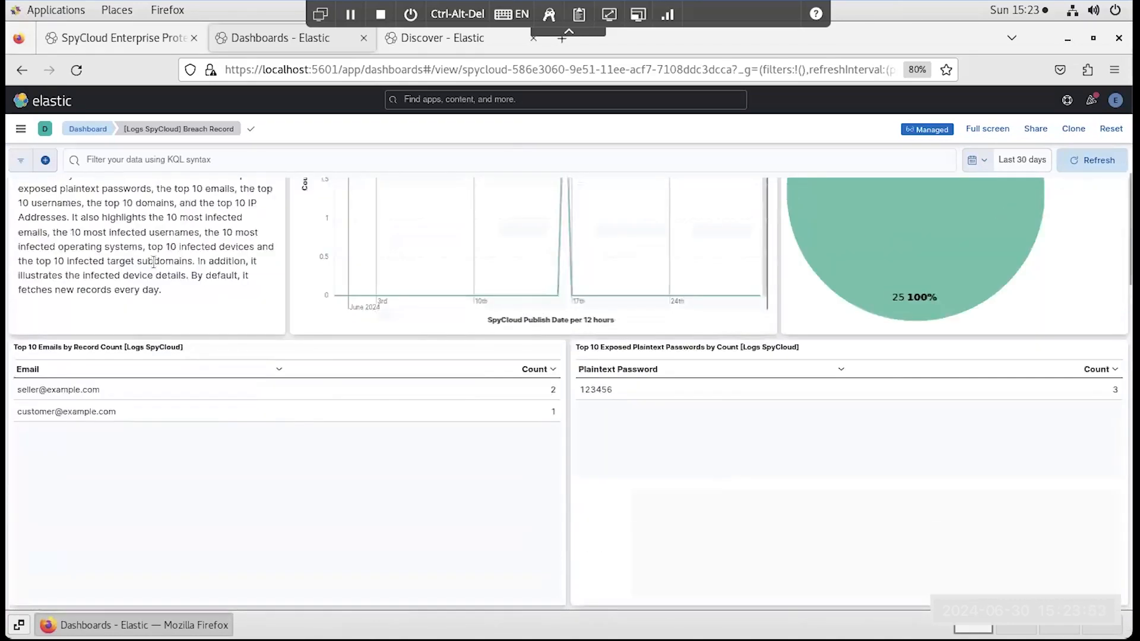
scroll(153, 267, "up", 3)
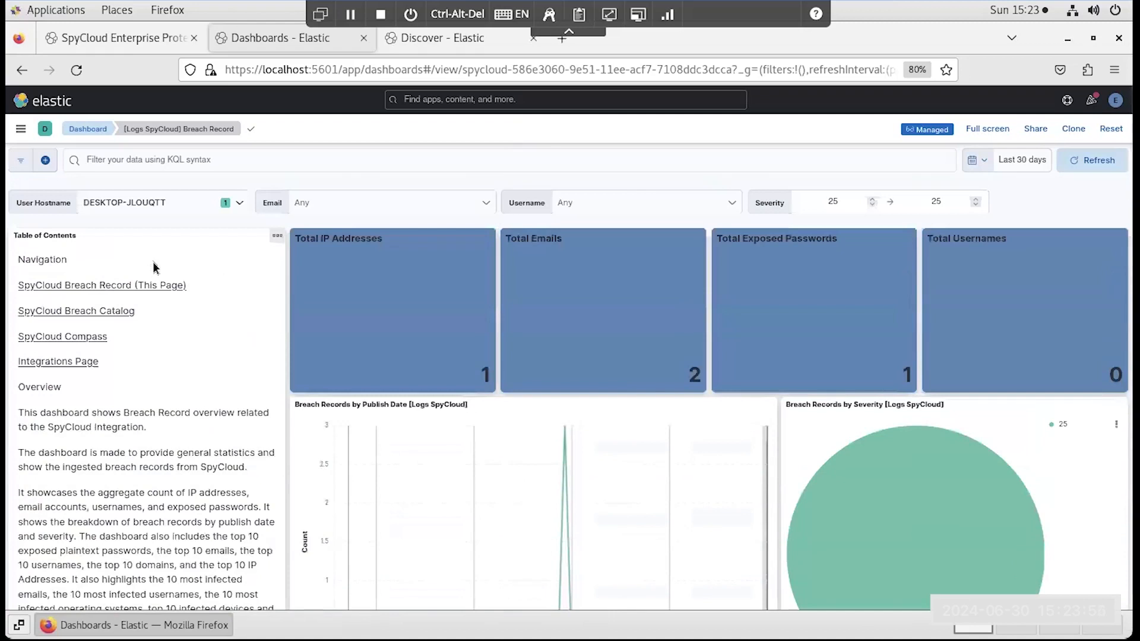
left_click(90, 337)
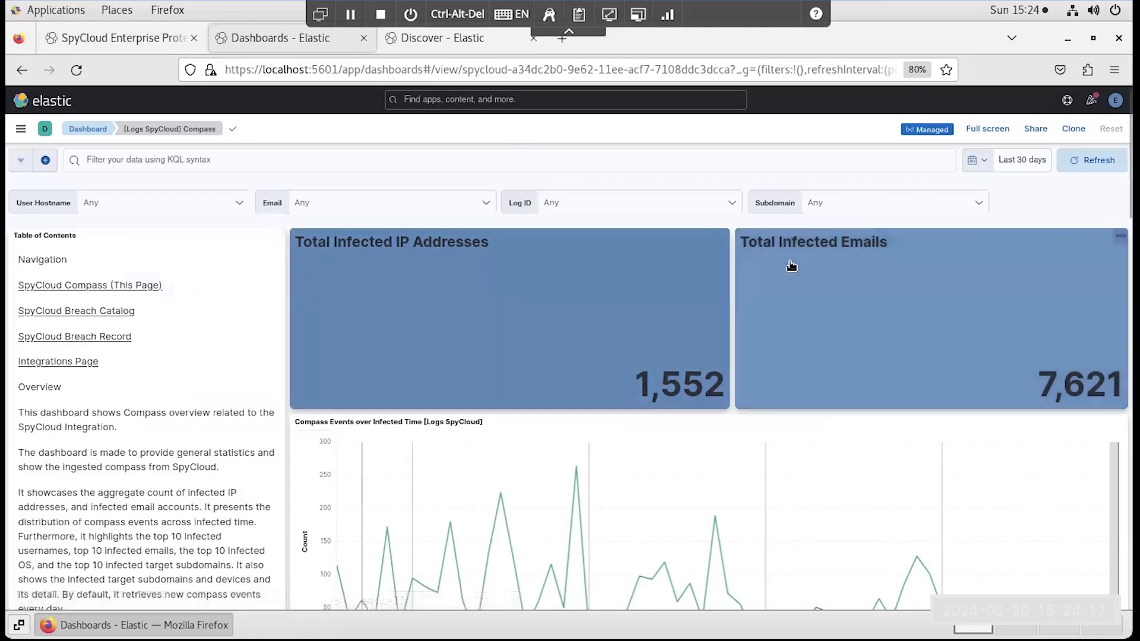
left_click(732, 203)
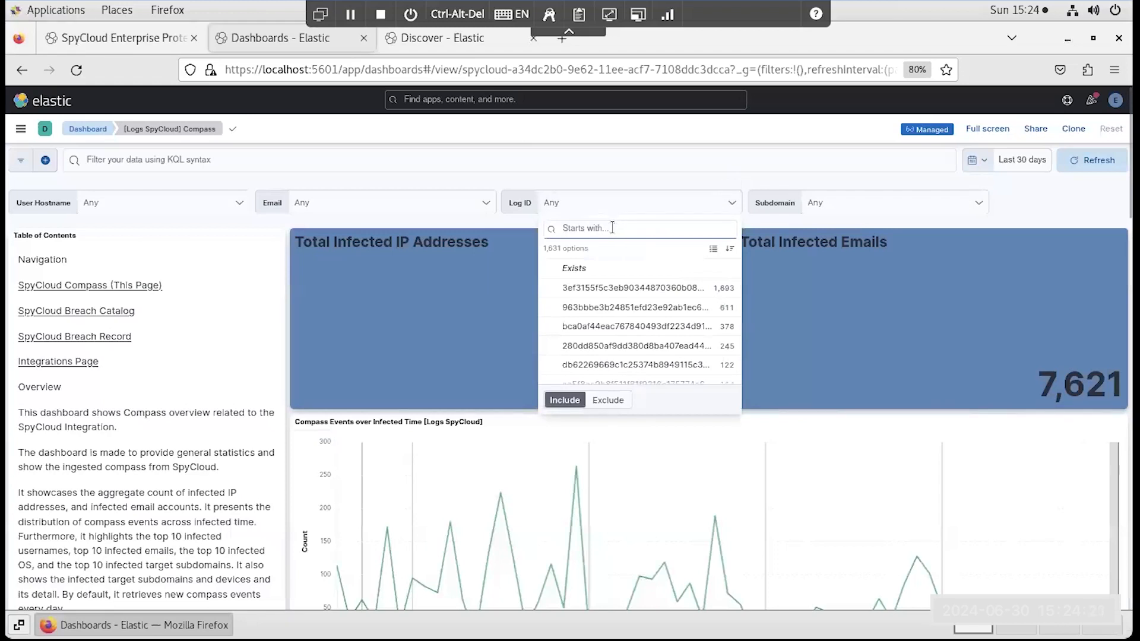
key("ctrl+v")
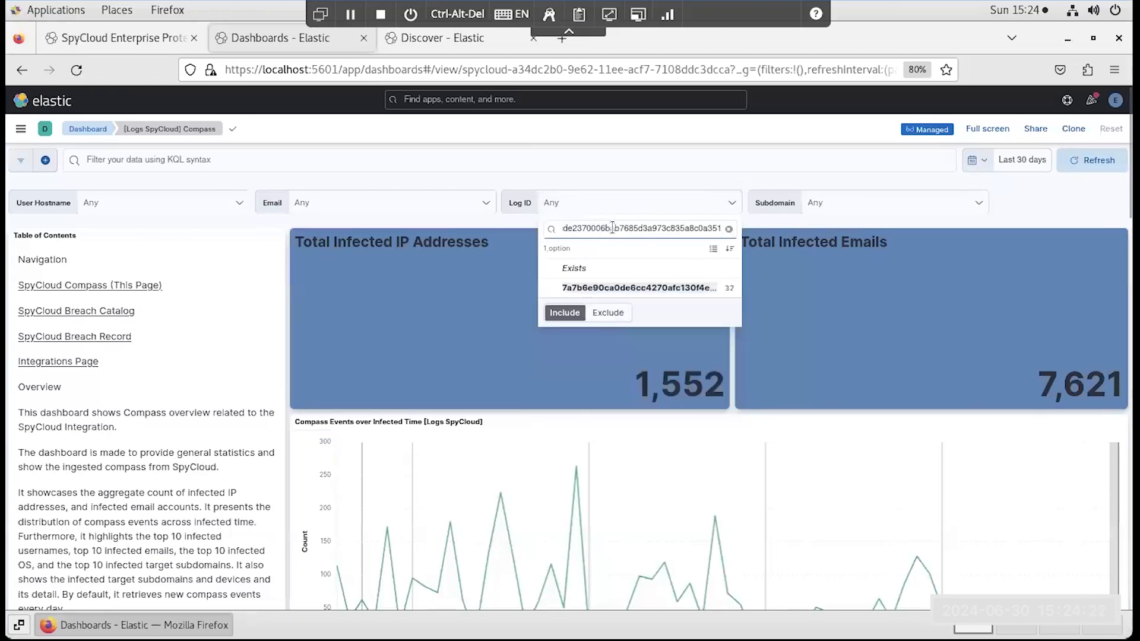
left_click(556, 290)
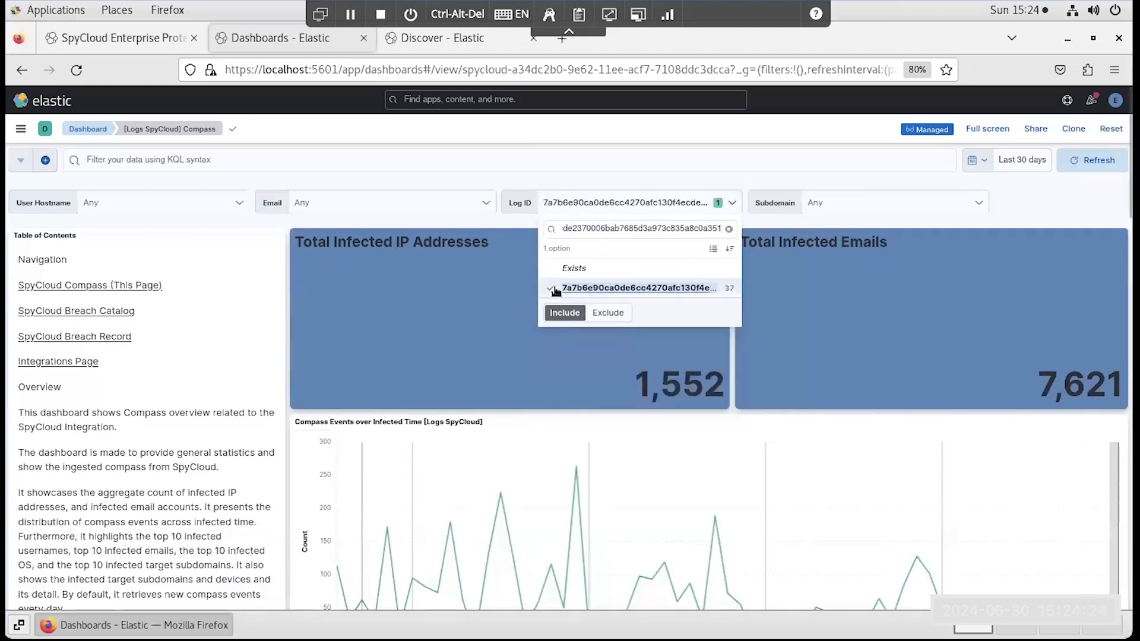
left_click(461, 223)
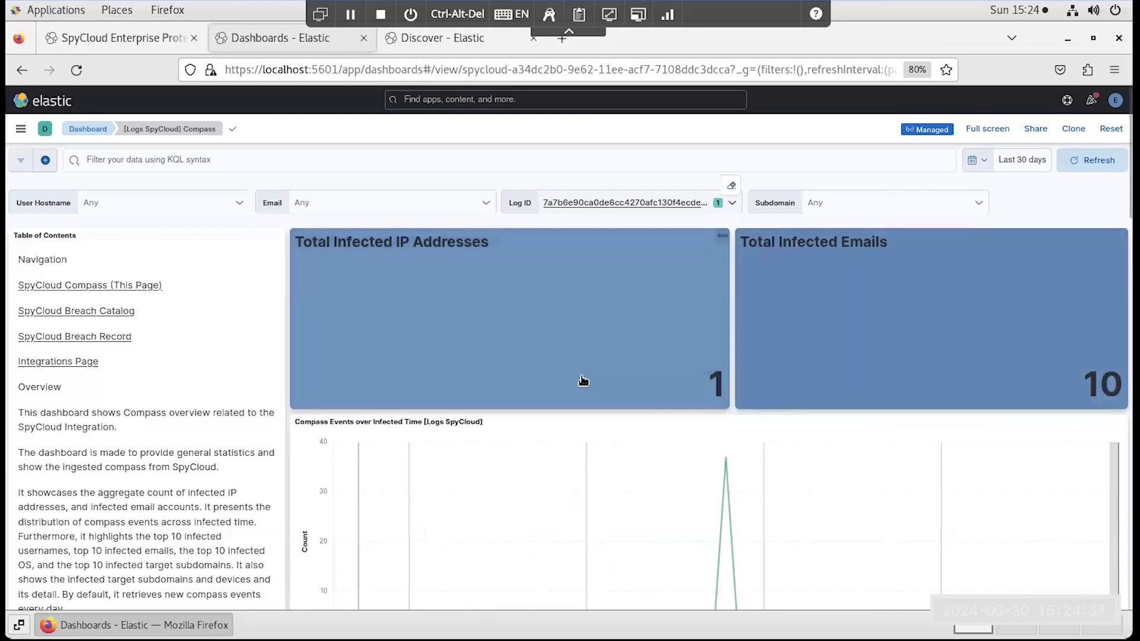
- Examine the infected usernames, emails, operating systems, target subdomains and device details for the filtered log ID
scroll(582, 382, "down", 4)
scroll(582, 382, "down", 5)
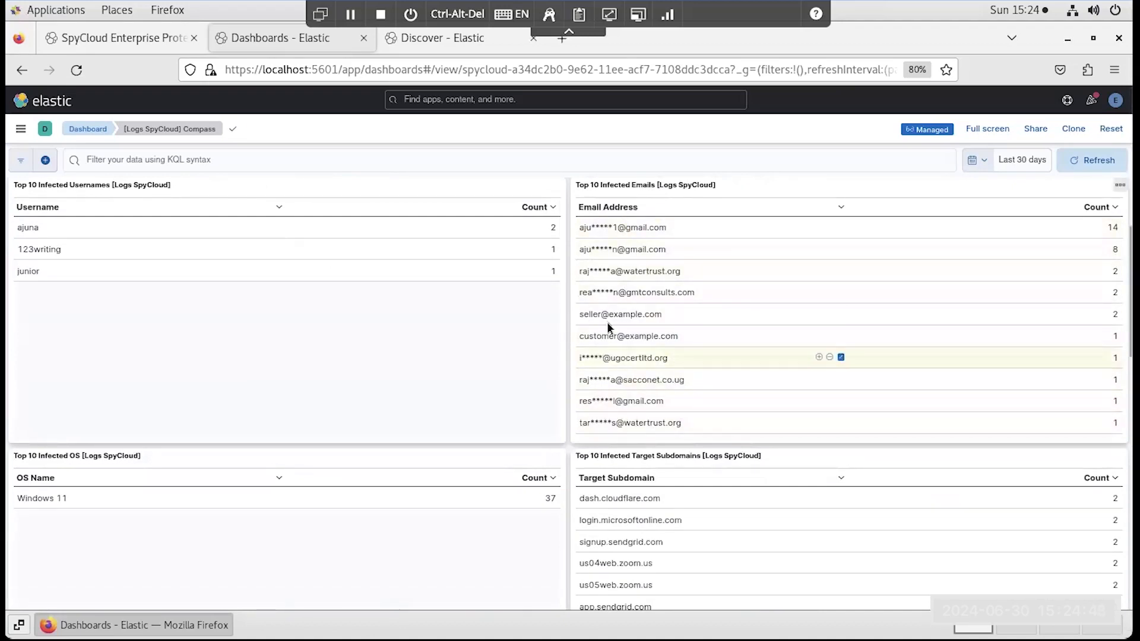
scroll(488, 360, "down", 10)
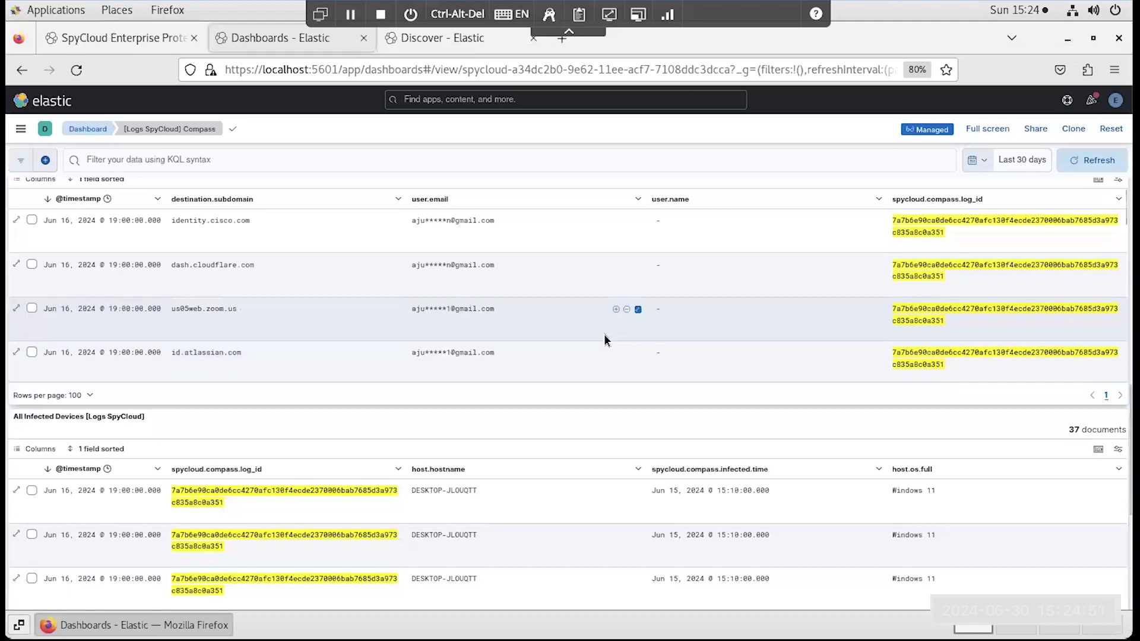
scroll(582, 452, "down", 5)
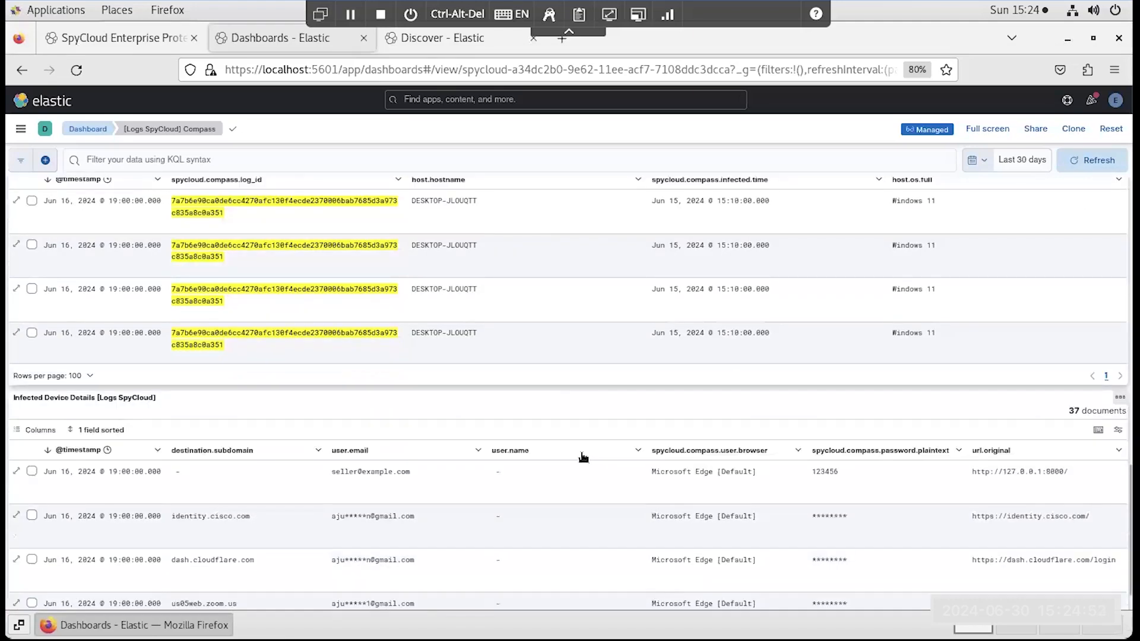
scroll(582, 451, "down", 2)
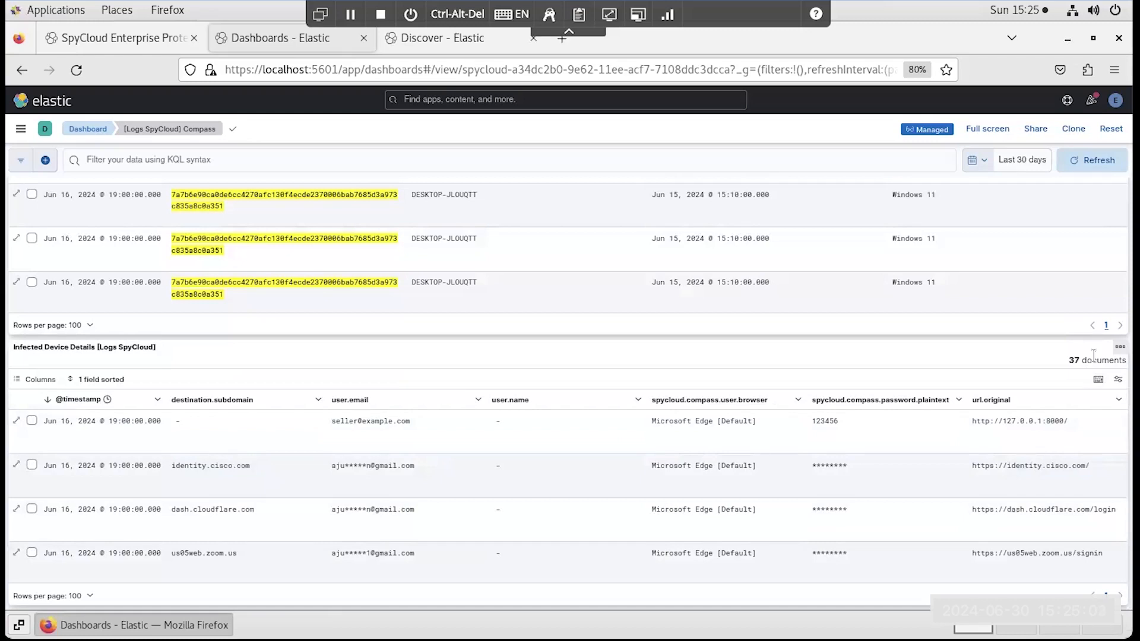
- Download the Infected Device Details table of the Compass dashboard as a CSV file
left_click(1120, 346)
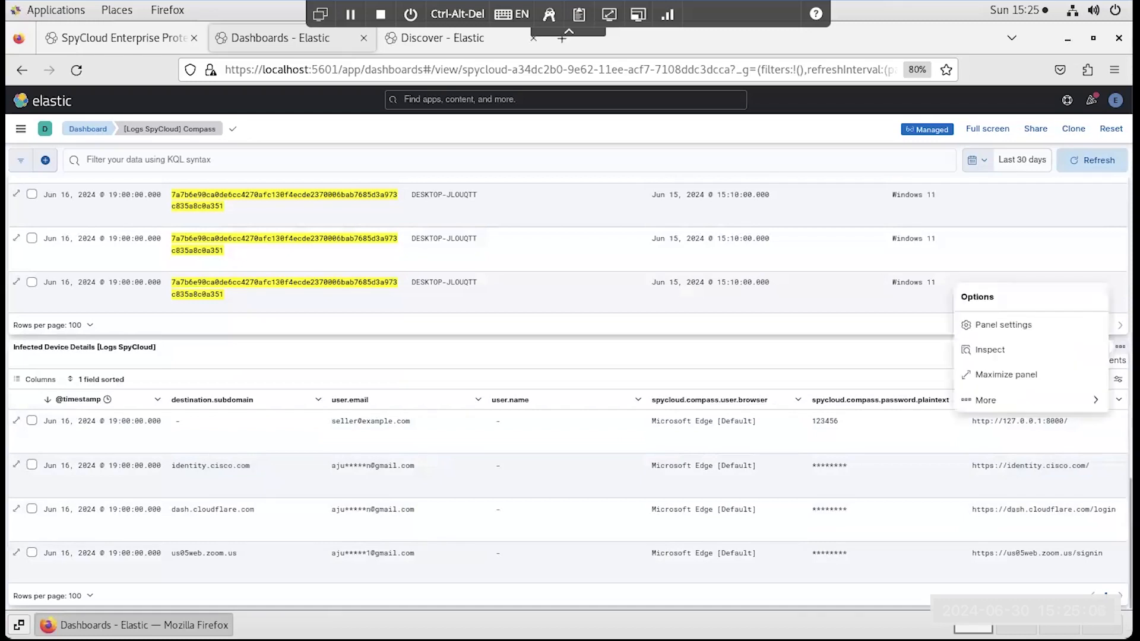
left_click(1009, 400)
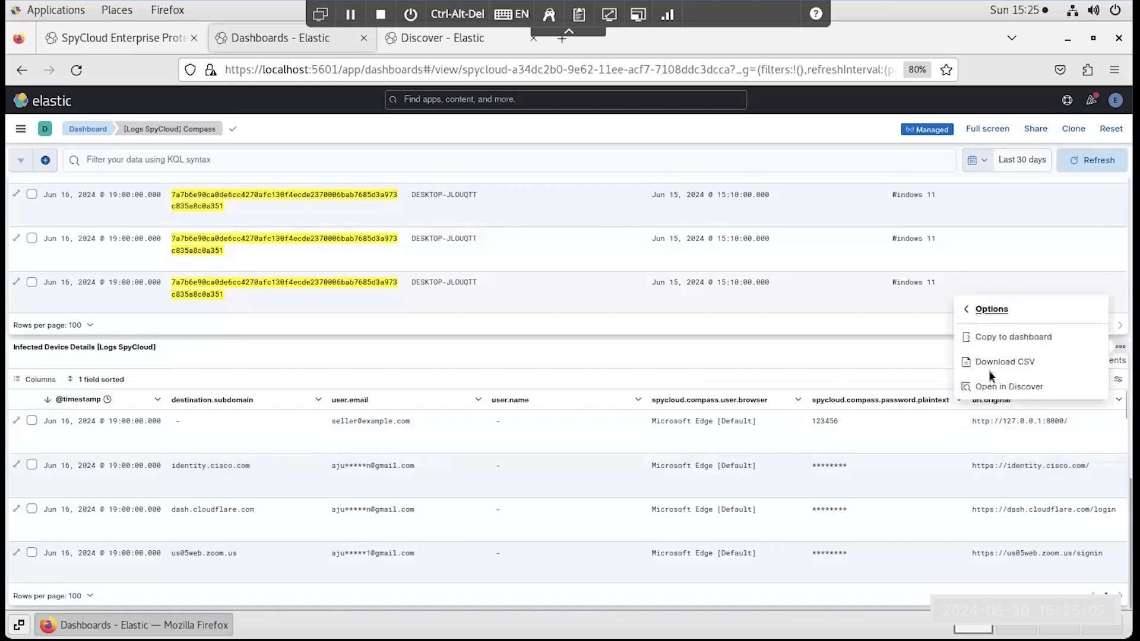
left_click(1003, 362)
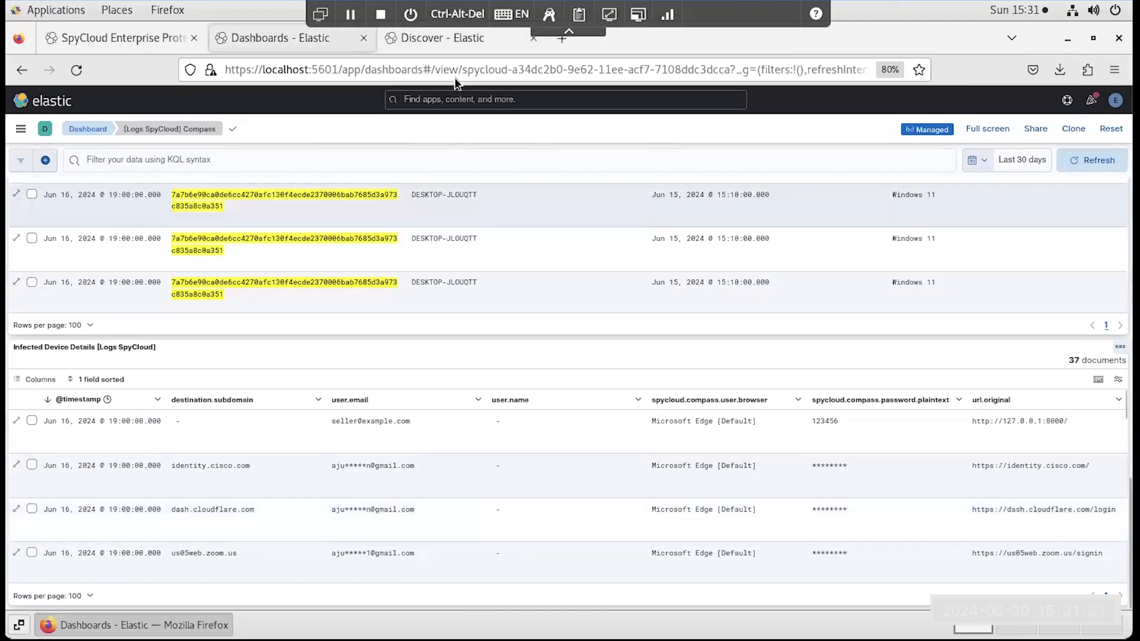
- In Discover, filter the logs by data_stream.dataset : "spycloud.breach_record" and set the time range to the last 30 days
left_click(464, 42)
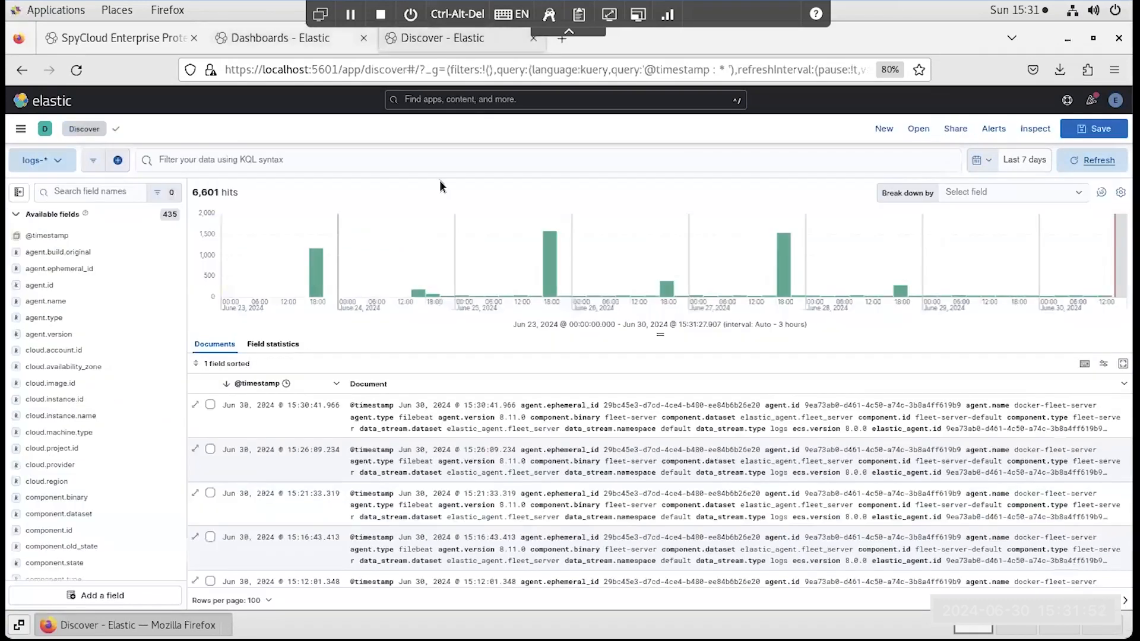
left_click(252, 159)
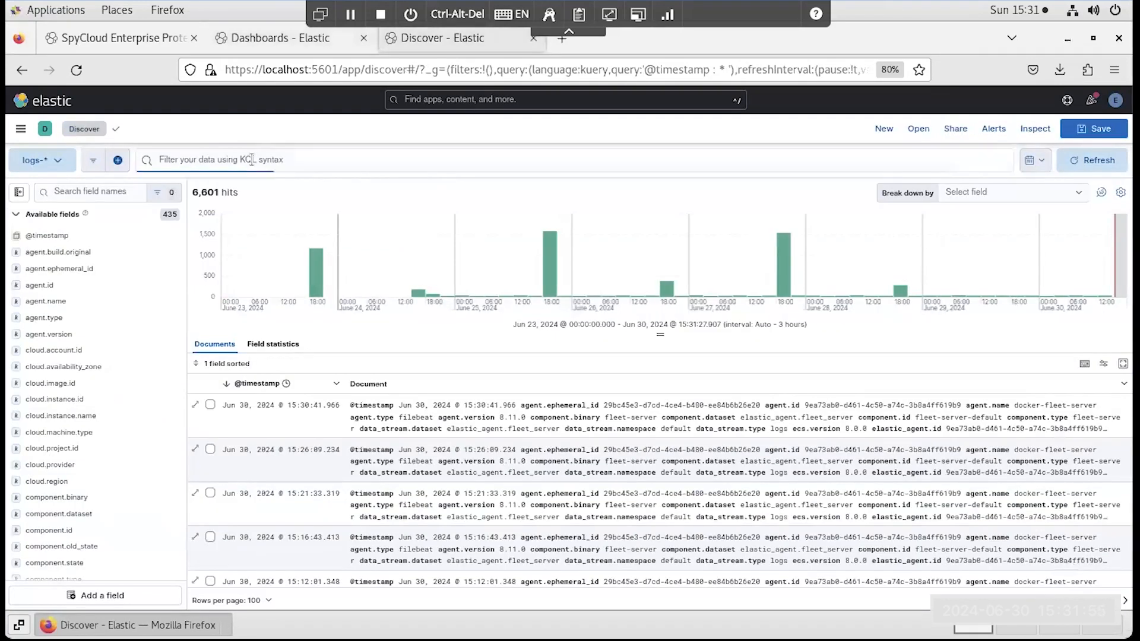
type("dataset")
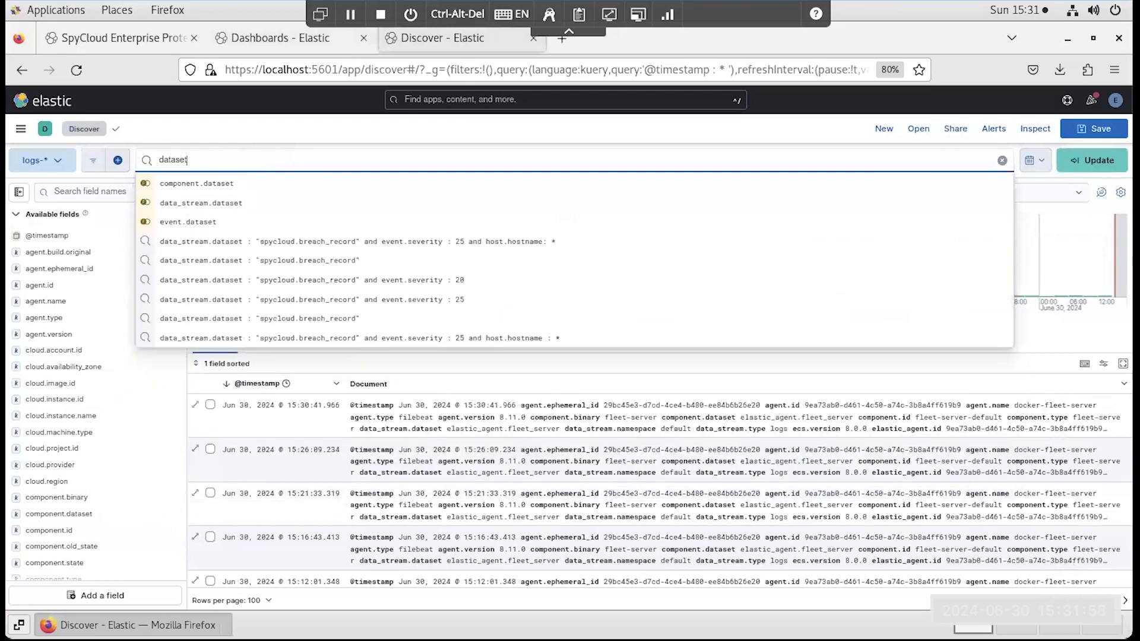
left_click(298, 260)
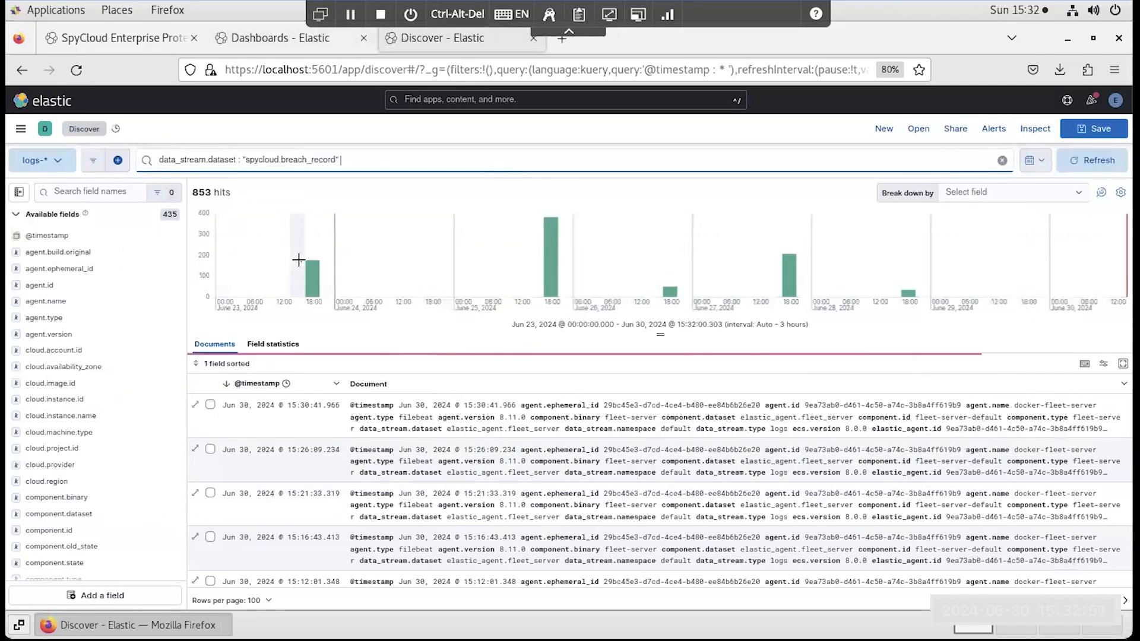
left_click(1031, 164)
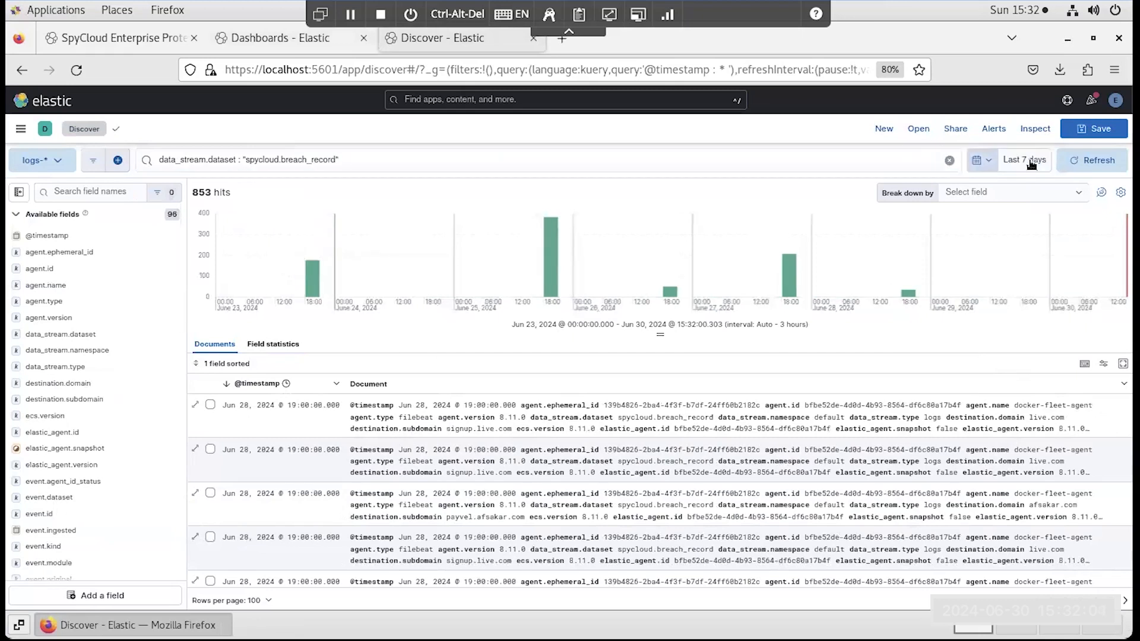
left_click(977, 163)
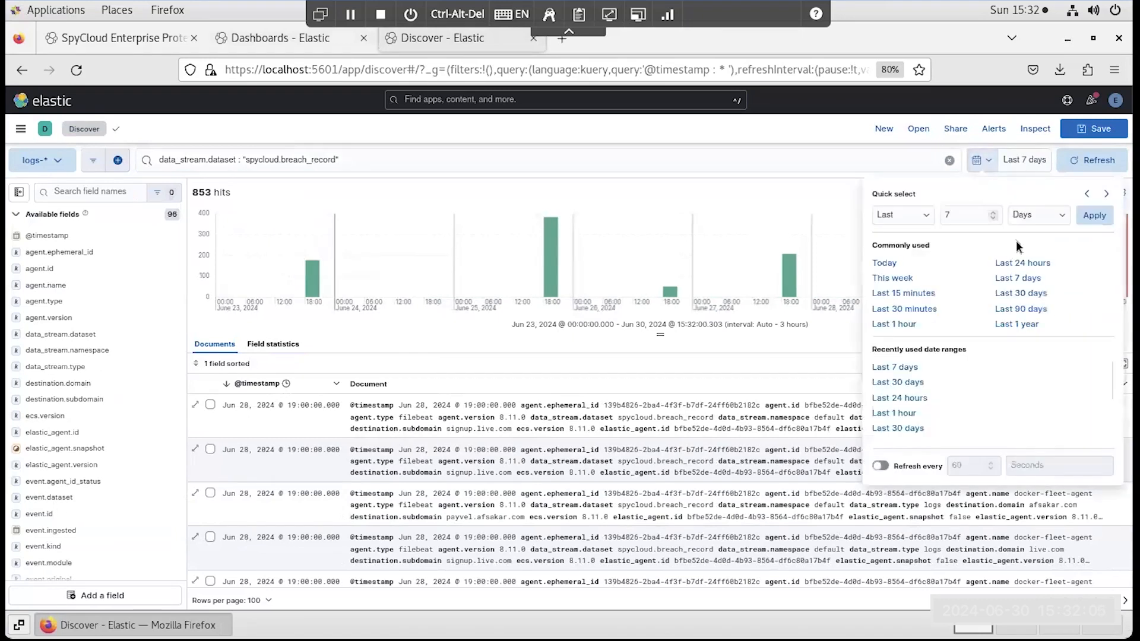
left_click(1032, 294)
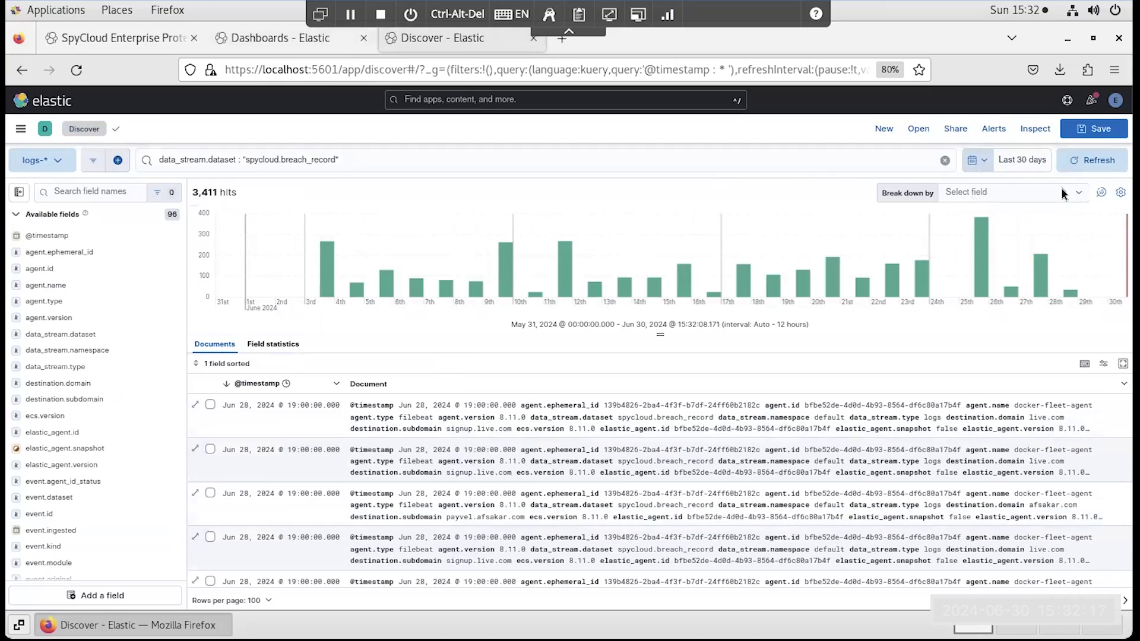
- Break down the breach record histogram by event.severity to inspect the severity levels, and clear the breakdown
left_click(1002, 192)
type("evem")
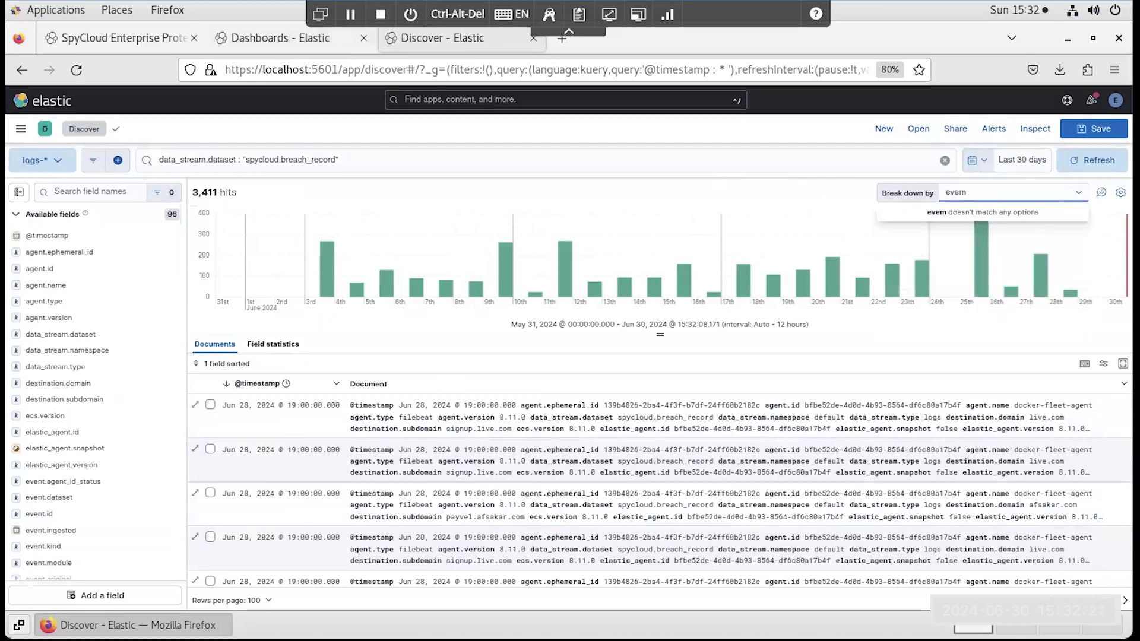
key("BackSpace")
type("nt")
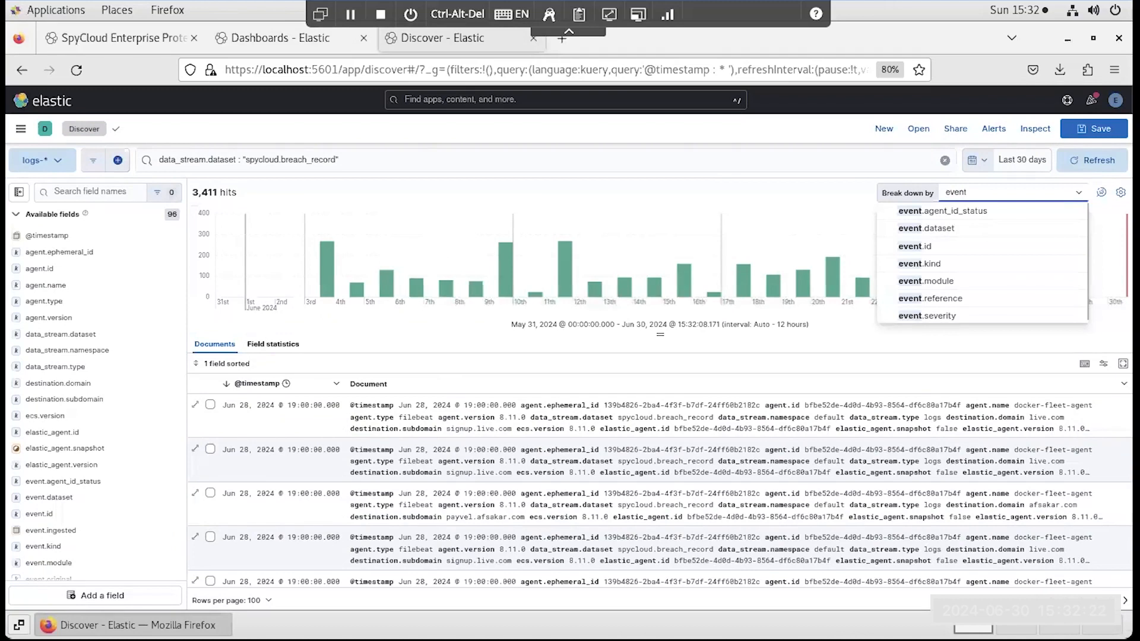
left_click(943, 316)
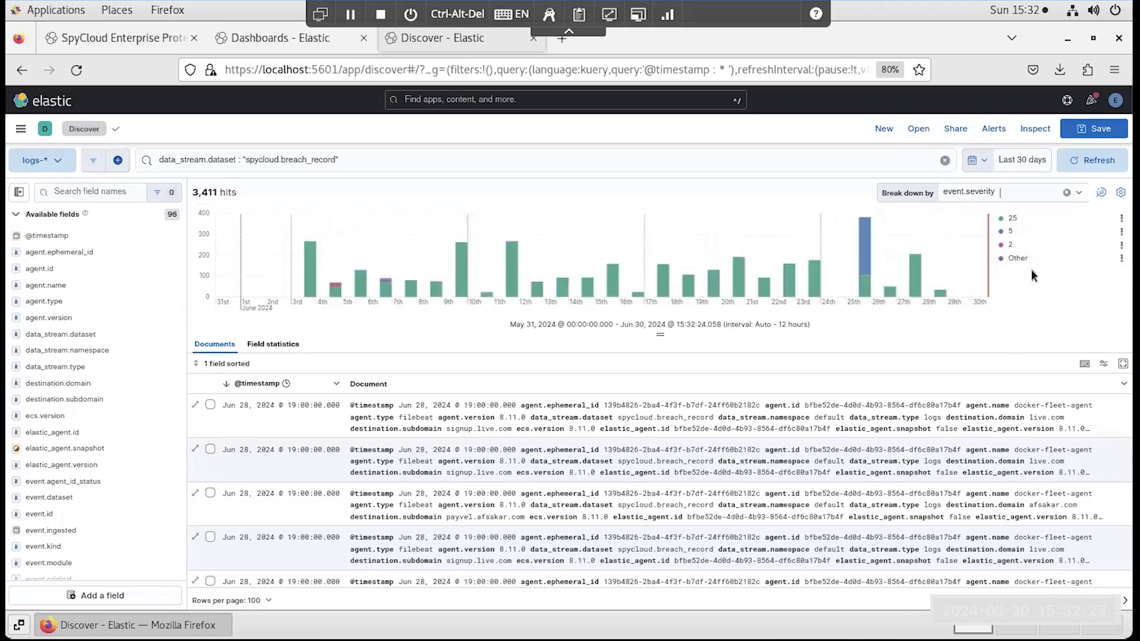
left_click(1068, 194)
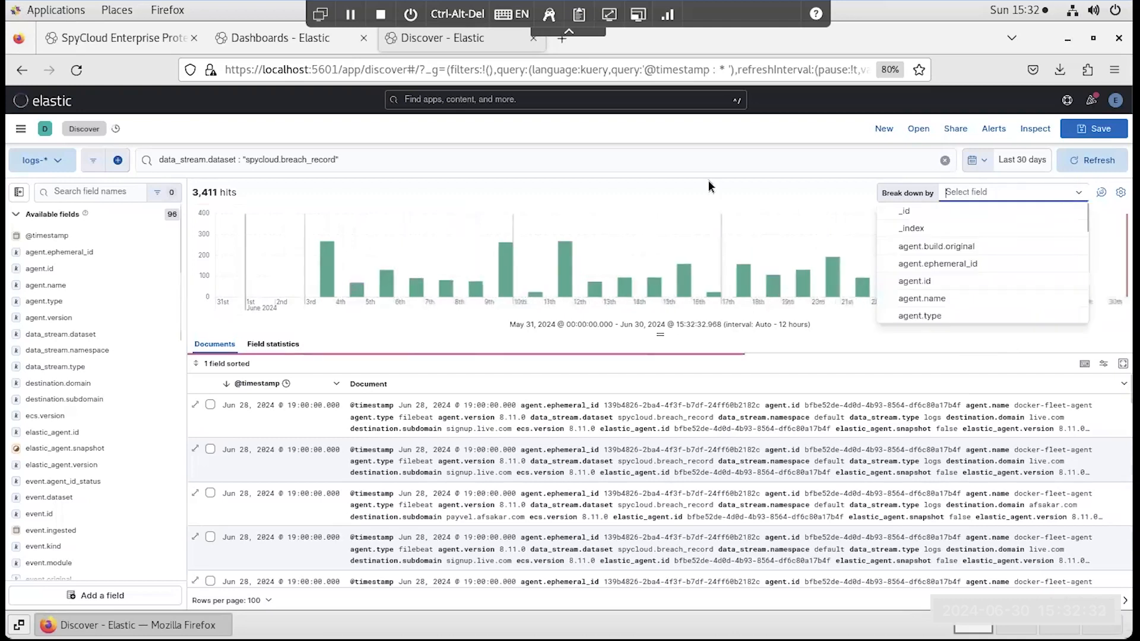
- Extend the breach record query with "and event.severity :25 and host.hostname: *" and run it
left_click(458, 161)
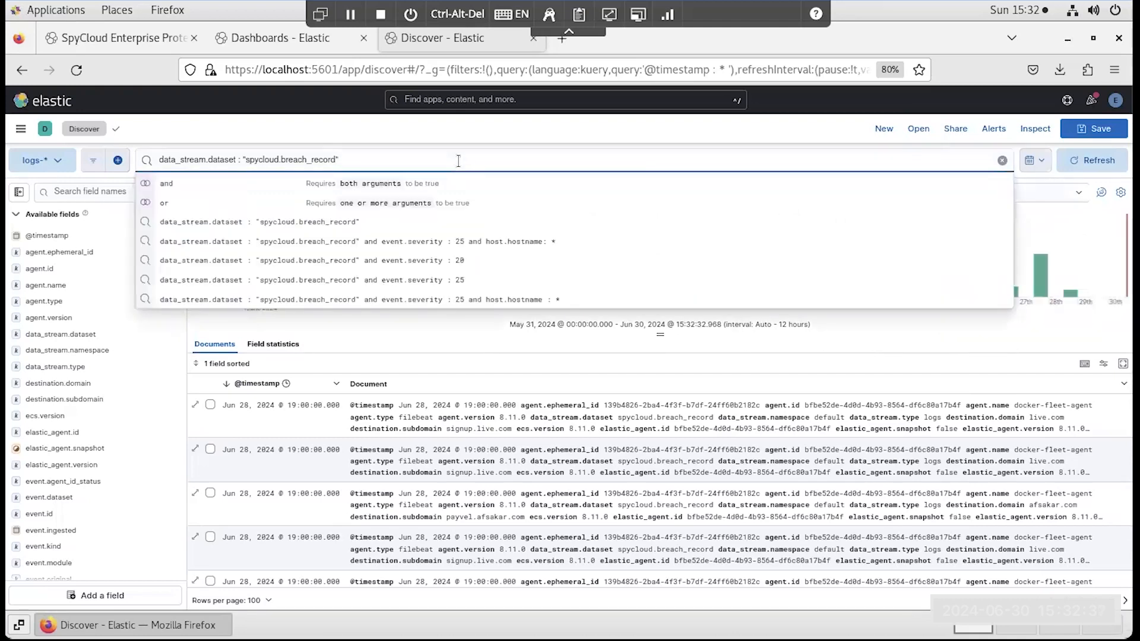
type("and")
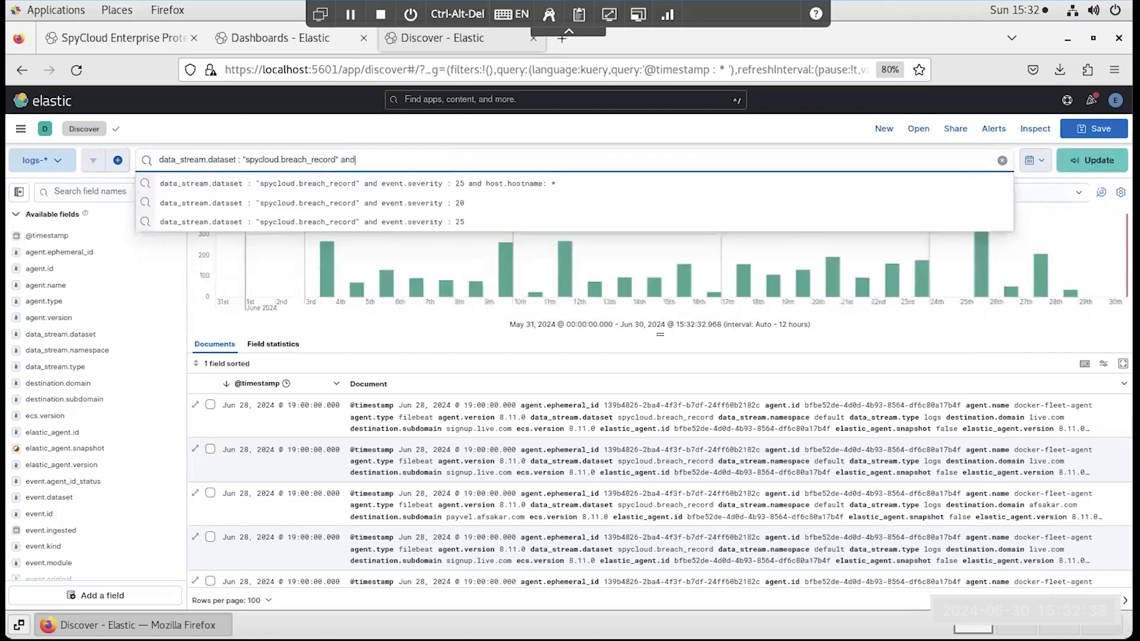
type(" event.s")
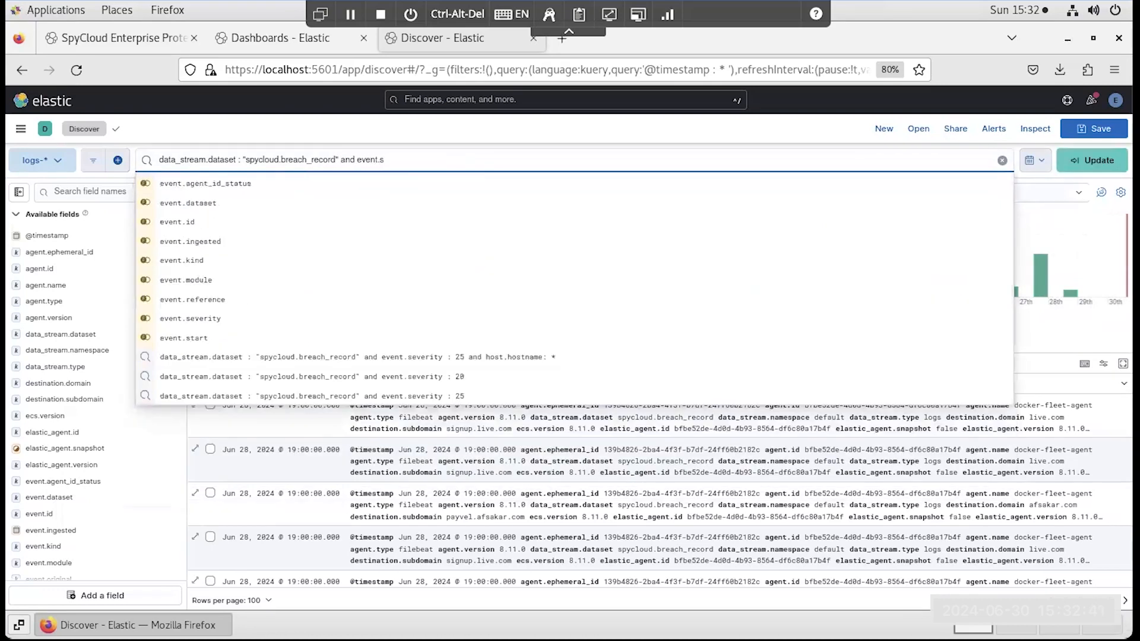
type("everity :25 and ")
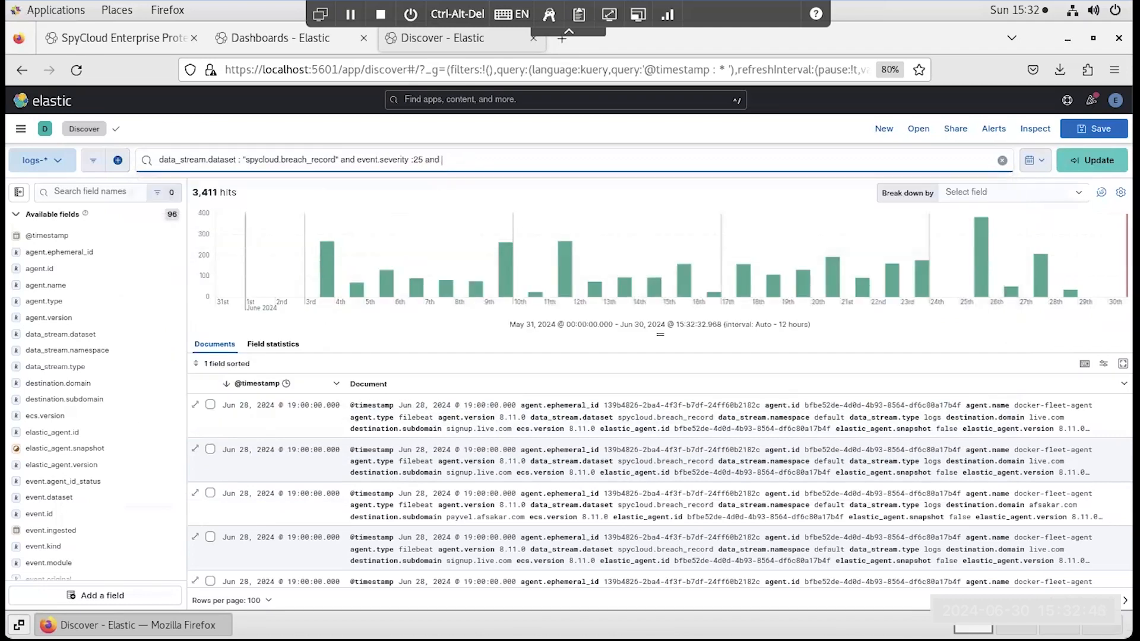
type("host")
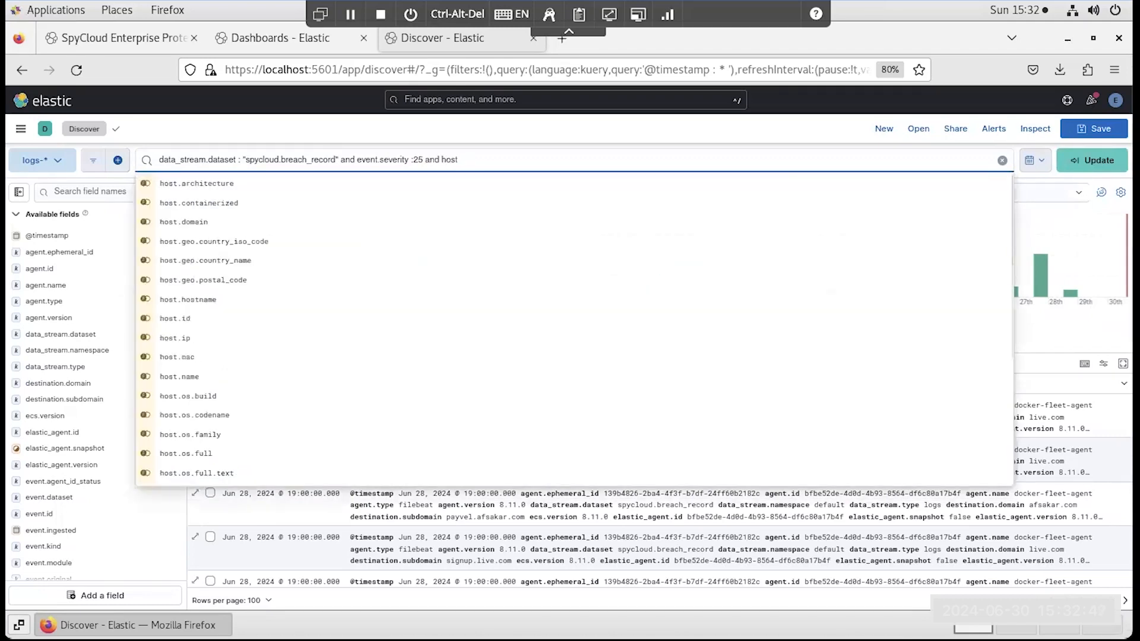
type(".hostname: ")
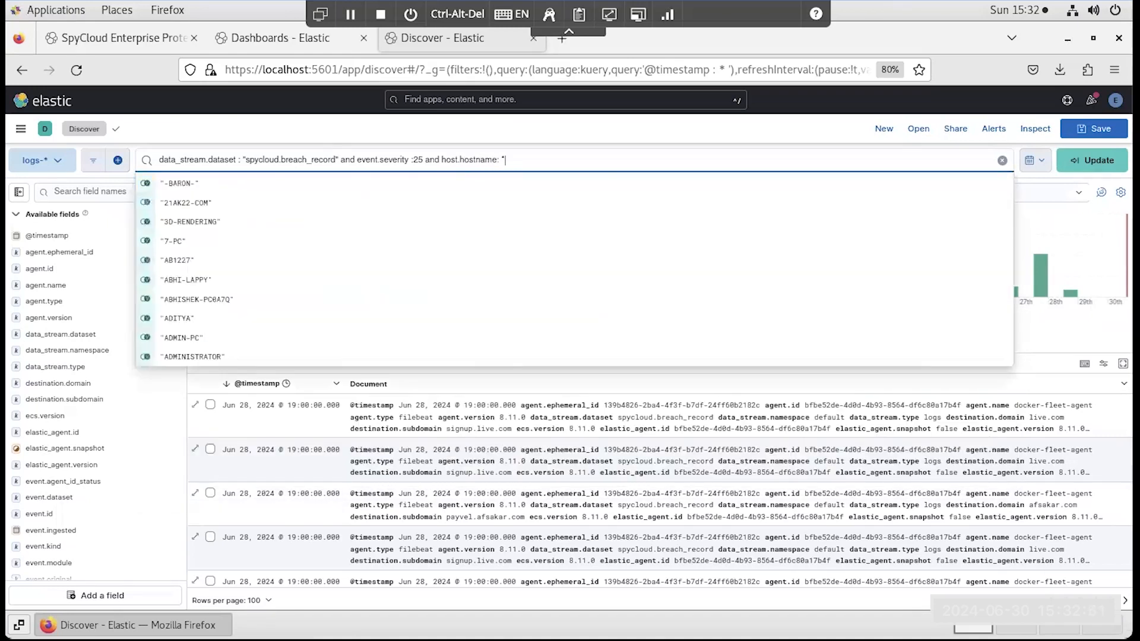
type("*")
key("Return")
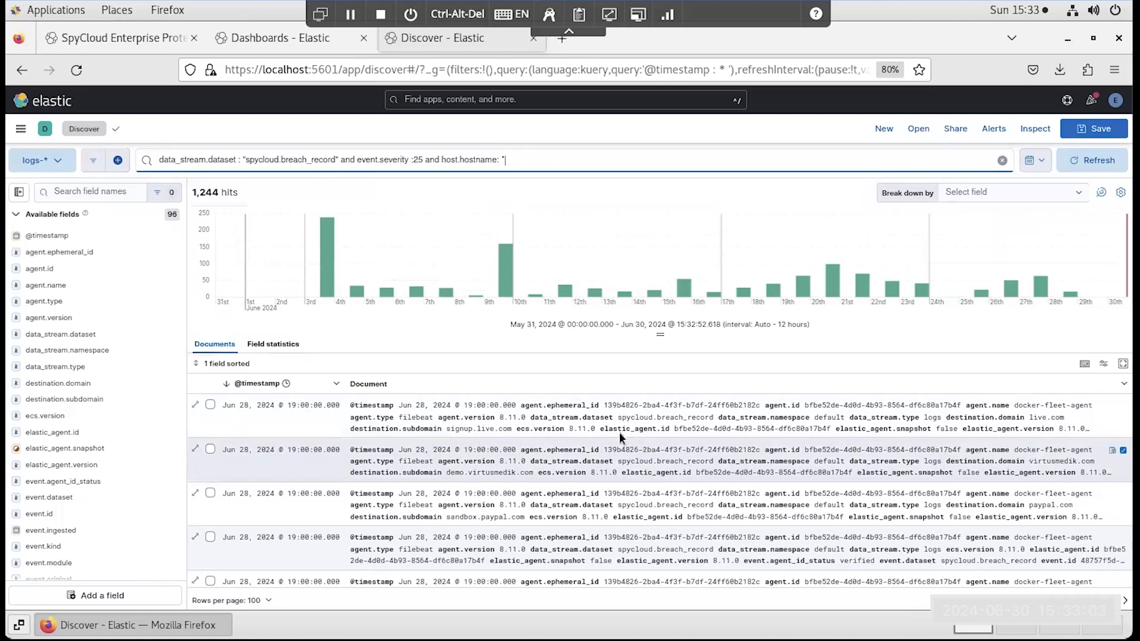
- Save the query as "Last 30 Days - Breach Records - Severity 25 with Hostname", including the time filter
left_click(93, 161)
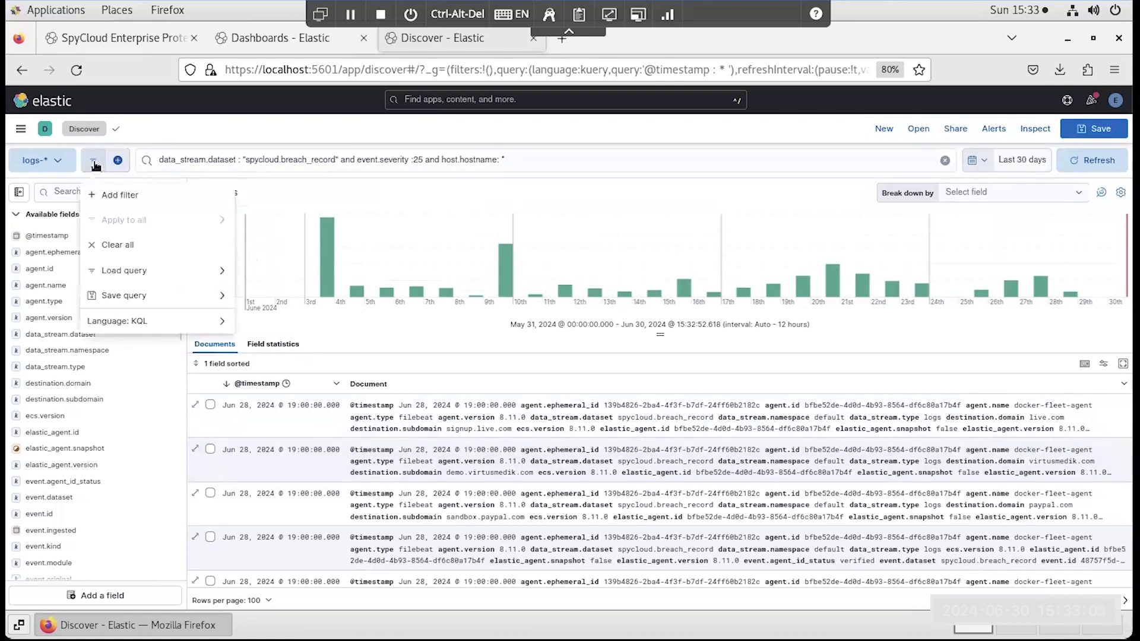
left_click(119, 295)
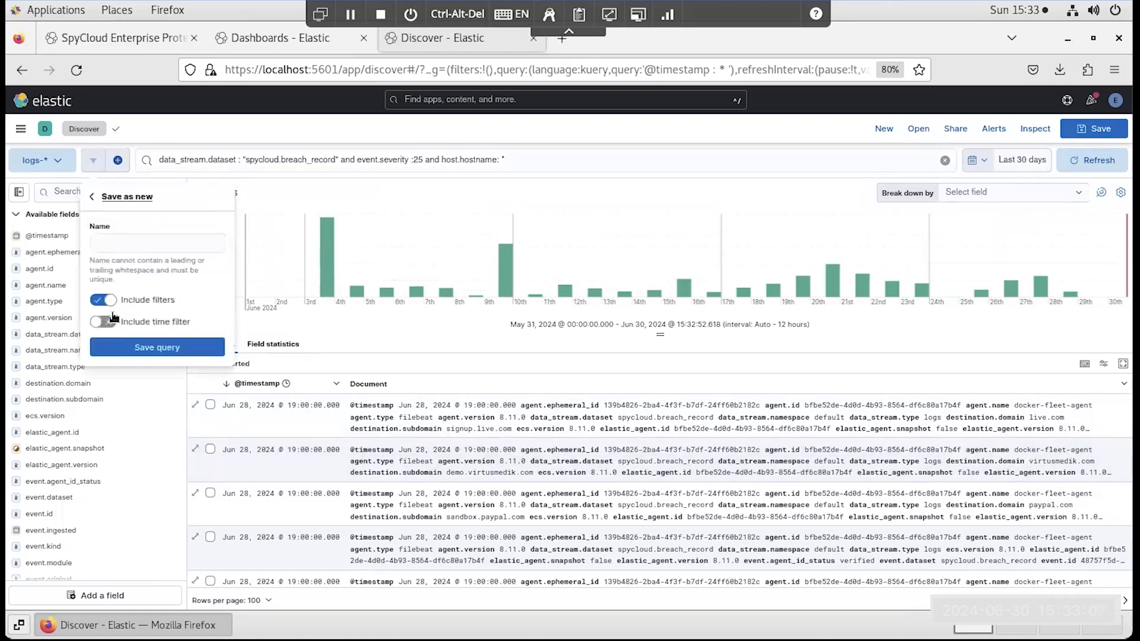
left_click(113, 319)
left_click(113, 241)
type("Last 30 ")
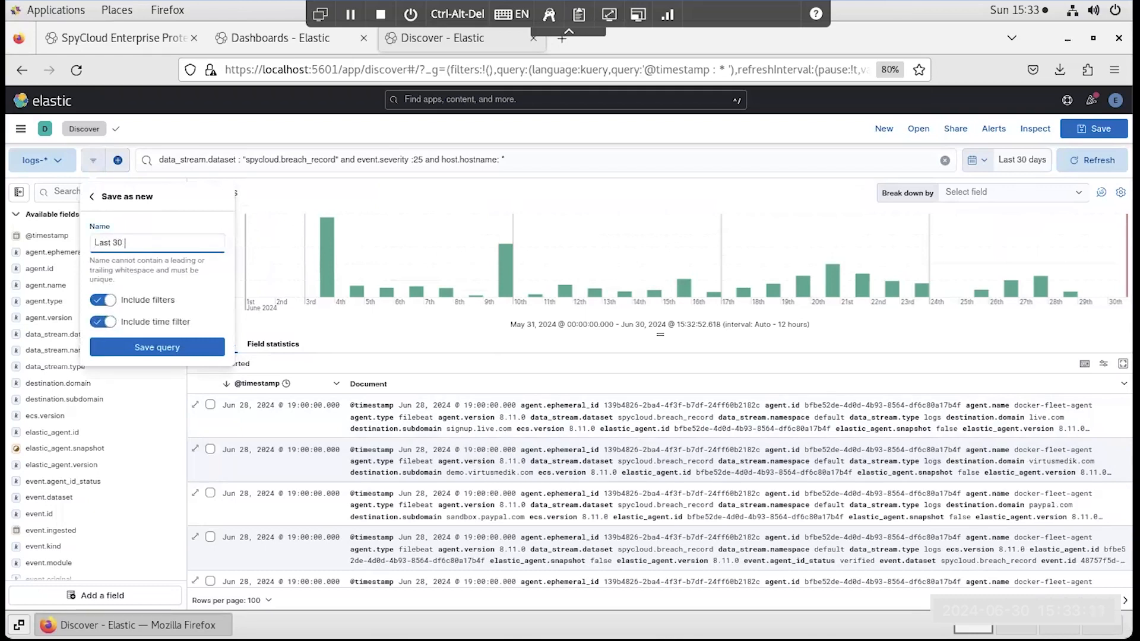
type("Days - Breach Records - Severity 25 with Hostname")
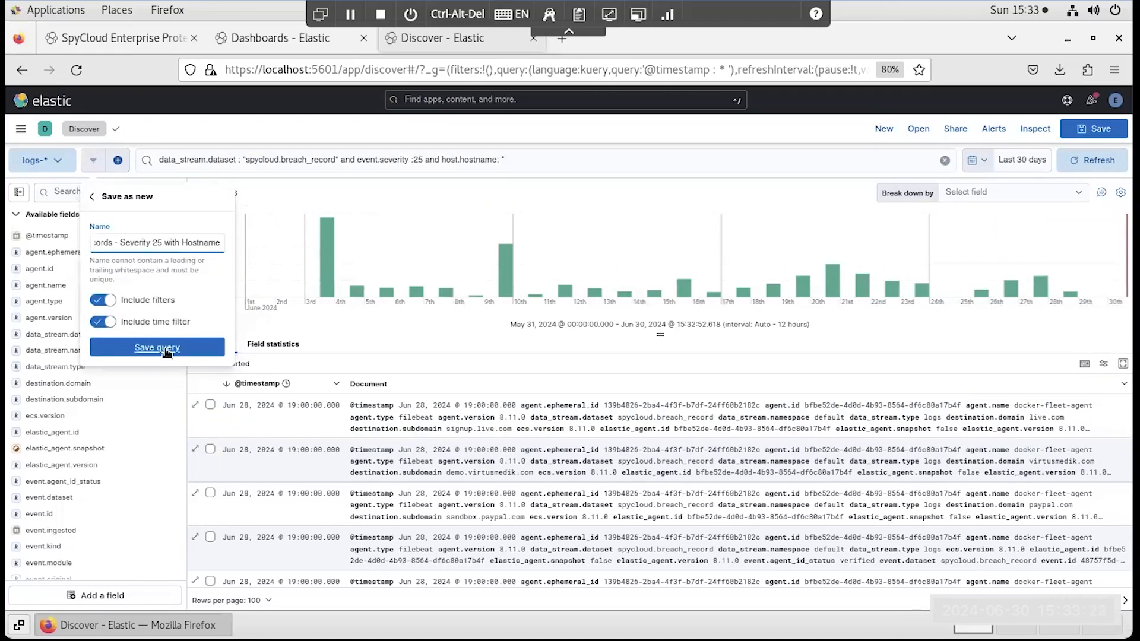
left_click(162, 348)
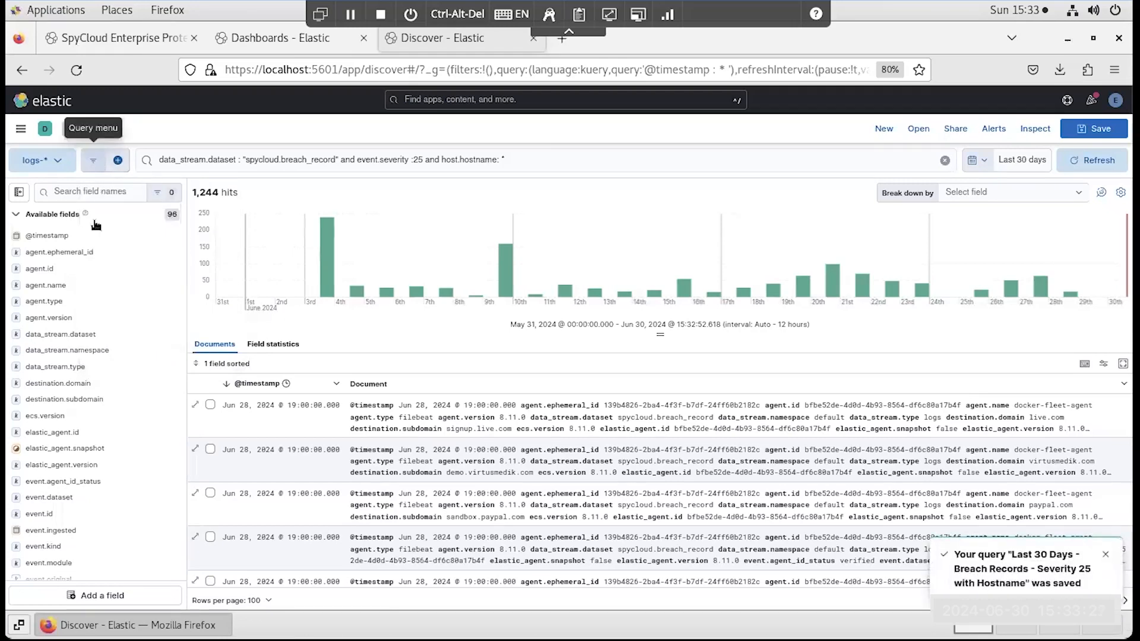
- Check the list of saved queries available to load, and close it without loading one
left_click(95, 163)
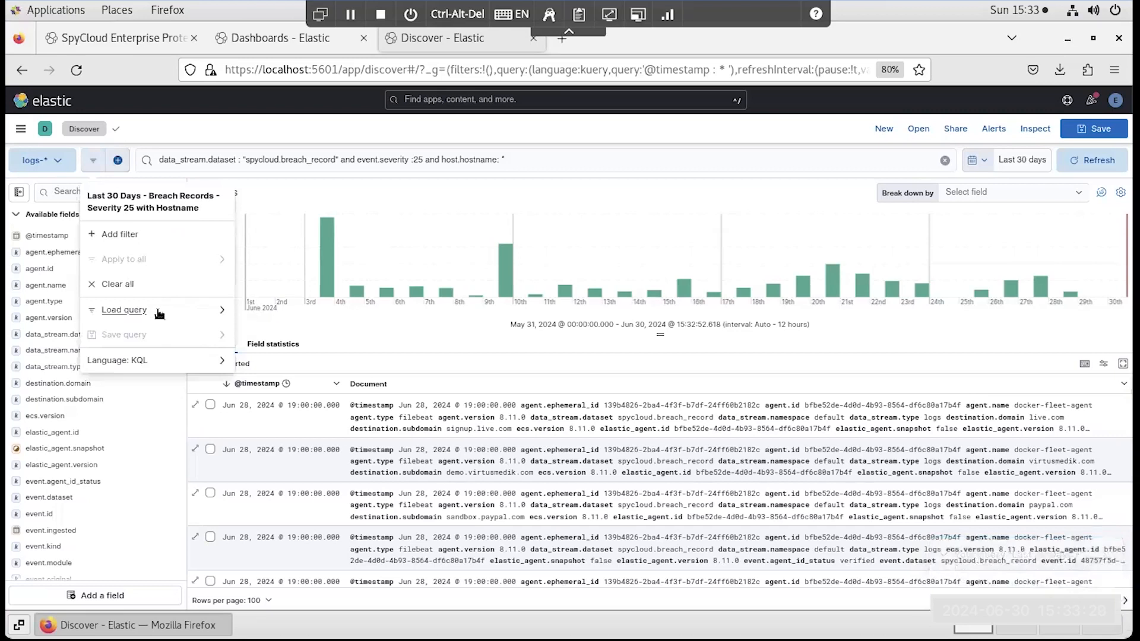
left_click(145, 310)
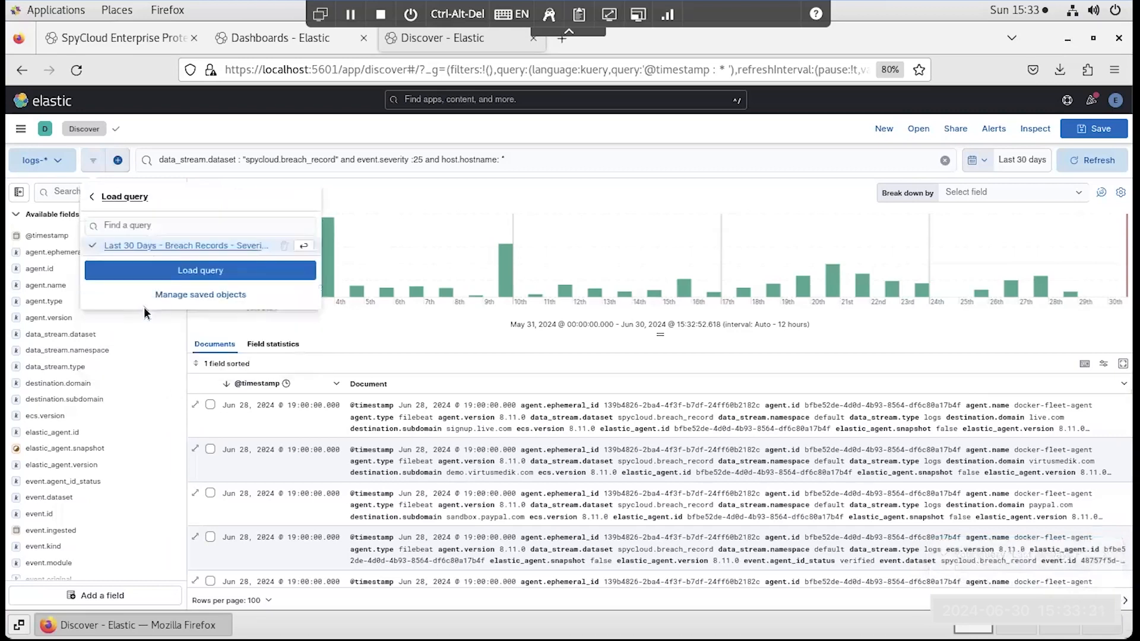
left_click(518, 187)
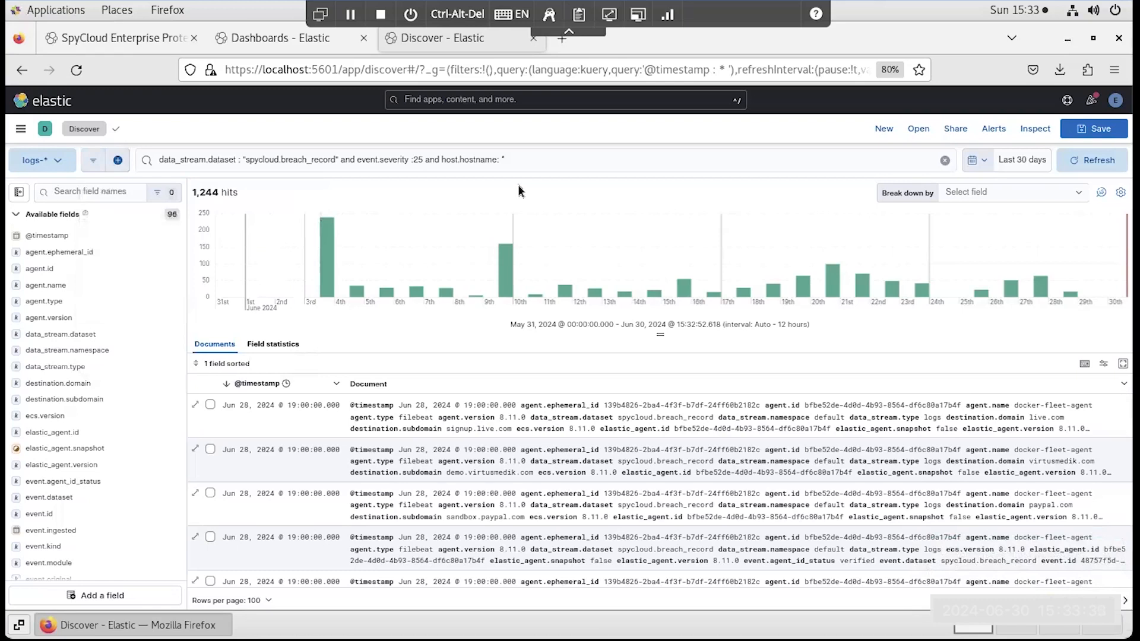